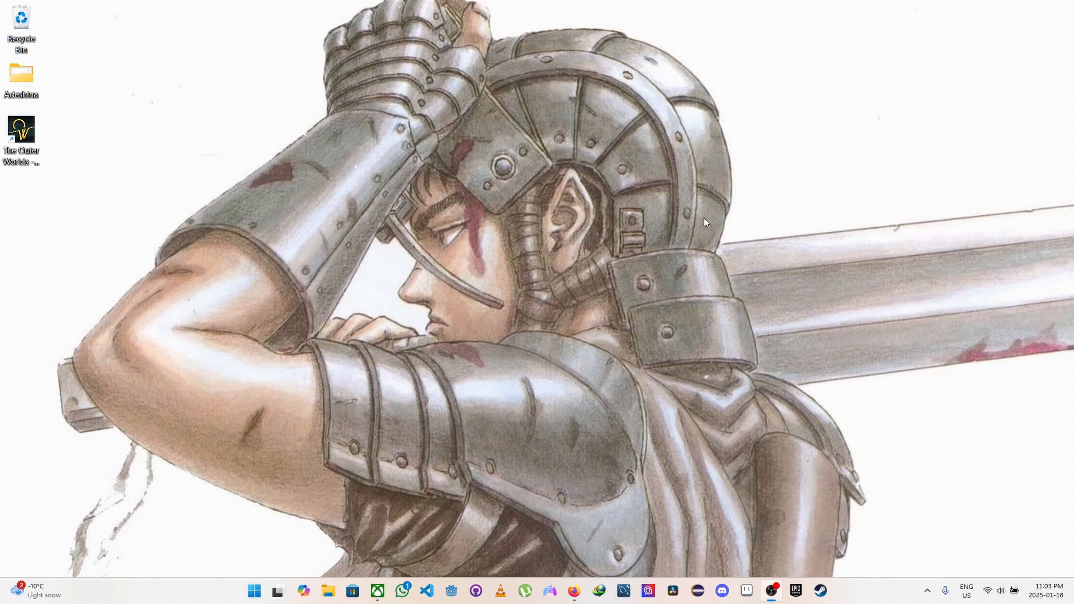
# Step: Open the Shape-Pattern project from the Godot Project Manager and expand its Art folder
pyautogui.click(452, 594)
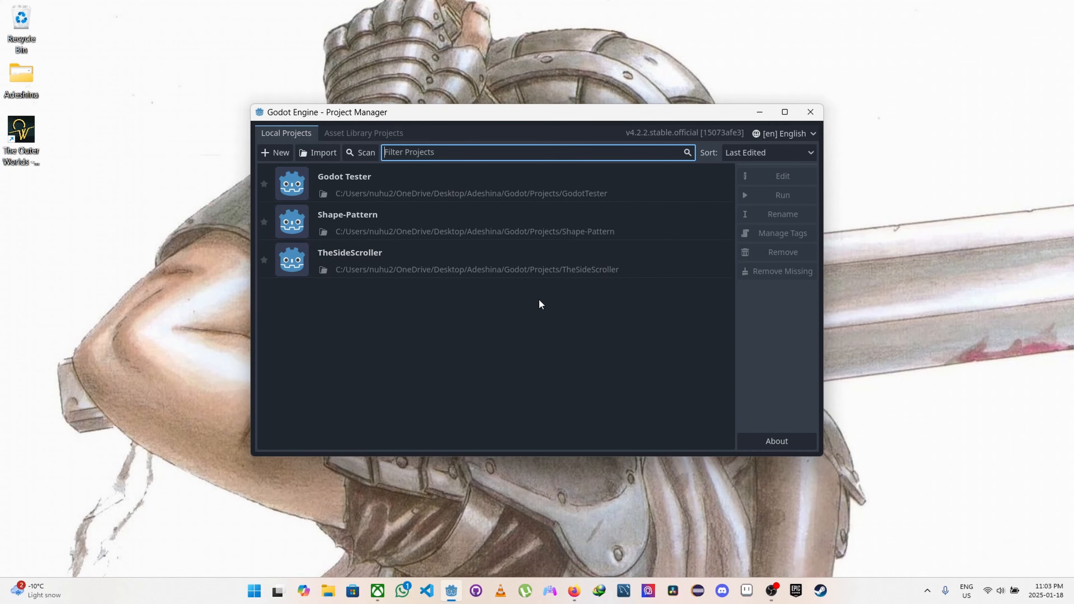
pyautogui.doubleClick(387, 216)
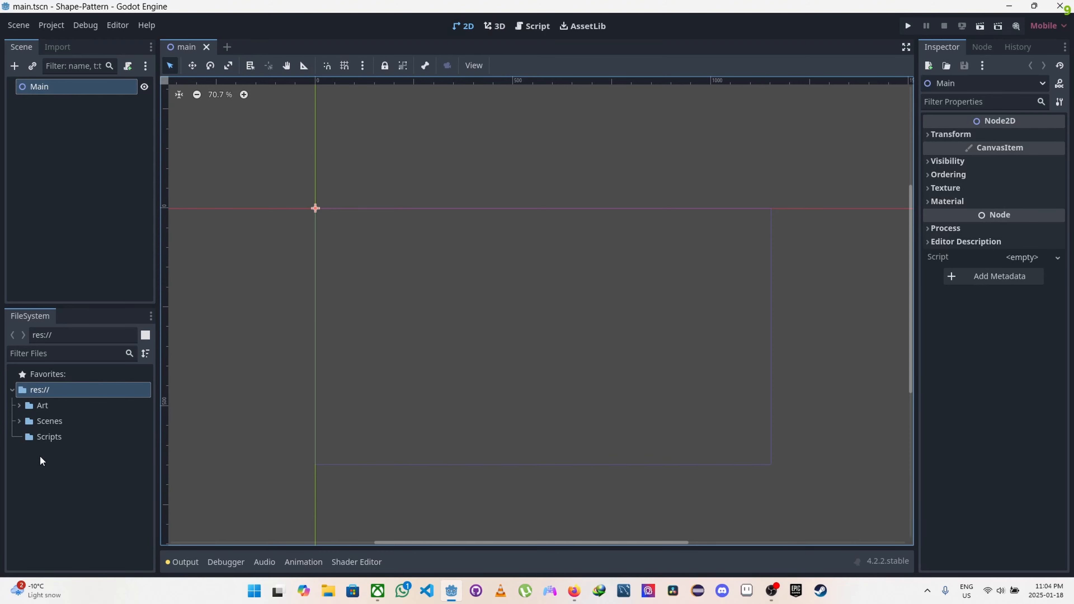
pyautogui.click(19, 406)
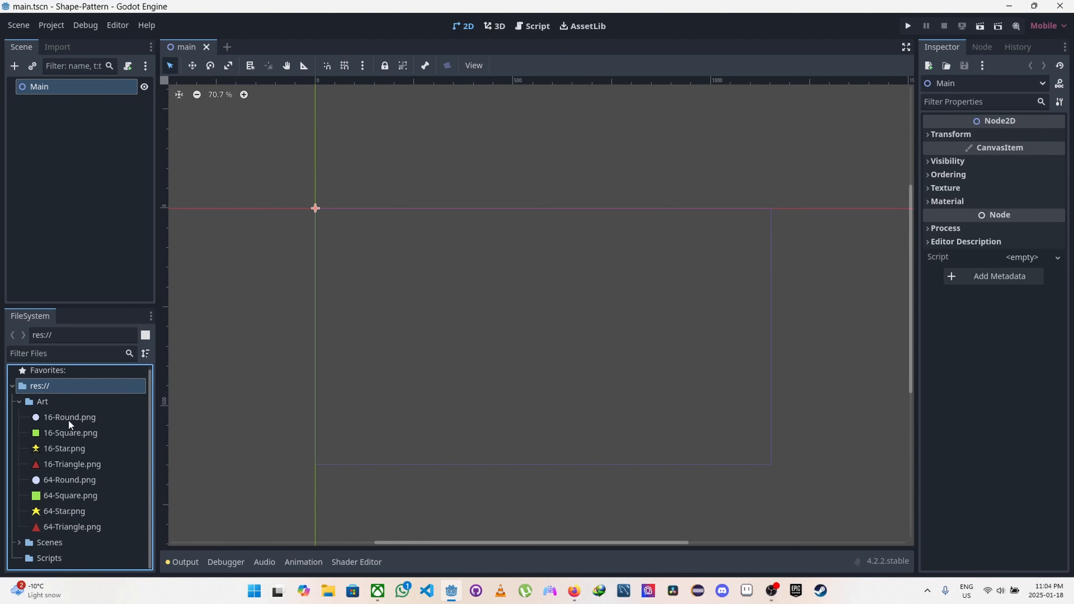
# Step: Rename the 16-Round.png image in the Art folder to SmallRound.png
pyautogui.moveTo(68, 419)
pyautogui.click(55, 417)
pyautogui.rightClick(55, 417)
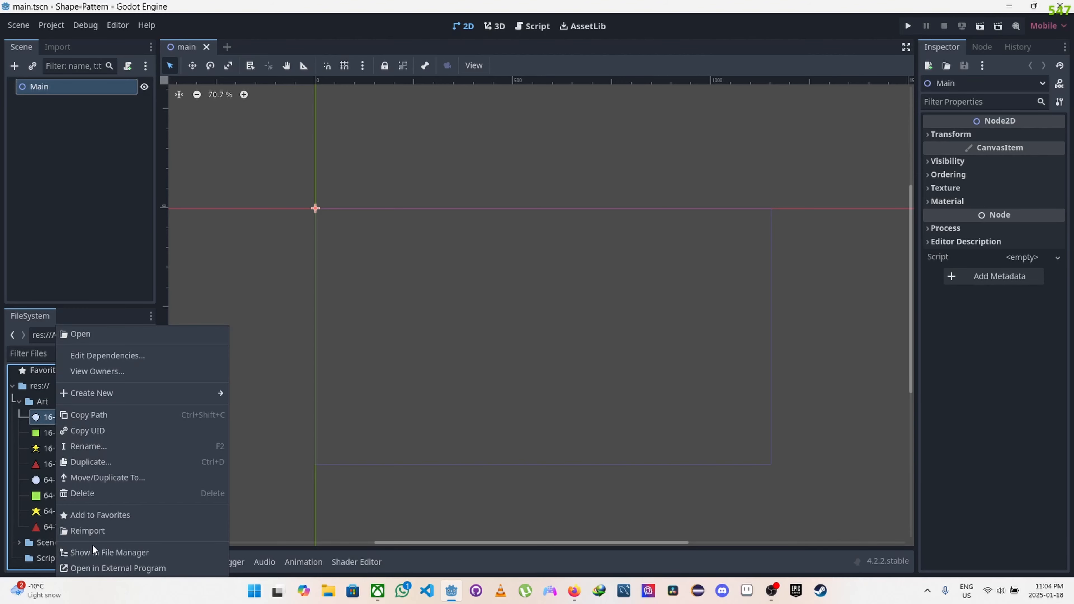
pyautogui.click(90, 447)
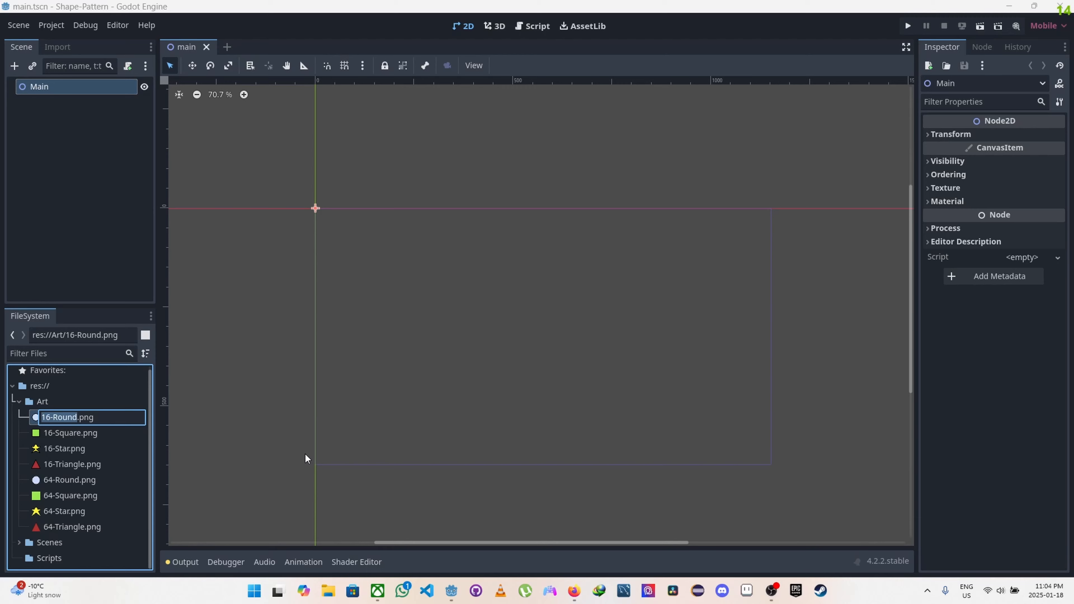
pyautogui.write('Sm')
pyautogui.press('capslock')
pyautogui.press('capslock')
pyautogui.write('all')
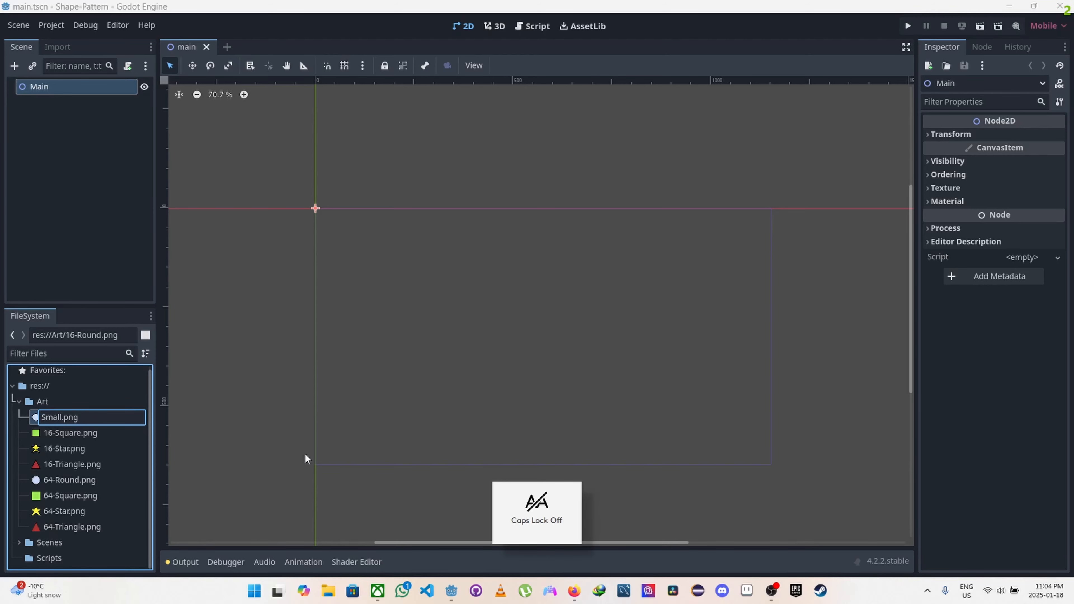
pyautogui.write('Ruound')
pyautogui.press('BackSpace')
pyautogui.press('BackSpace')
pyautogui.press('BackSpace')
pyautogui.press('BackSpace')
pyautogui.press('BackSpace')
pyautogui.write('oun')
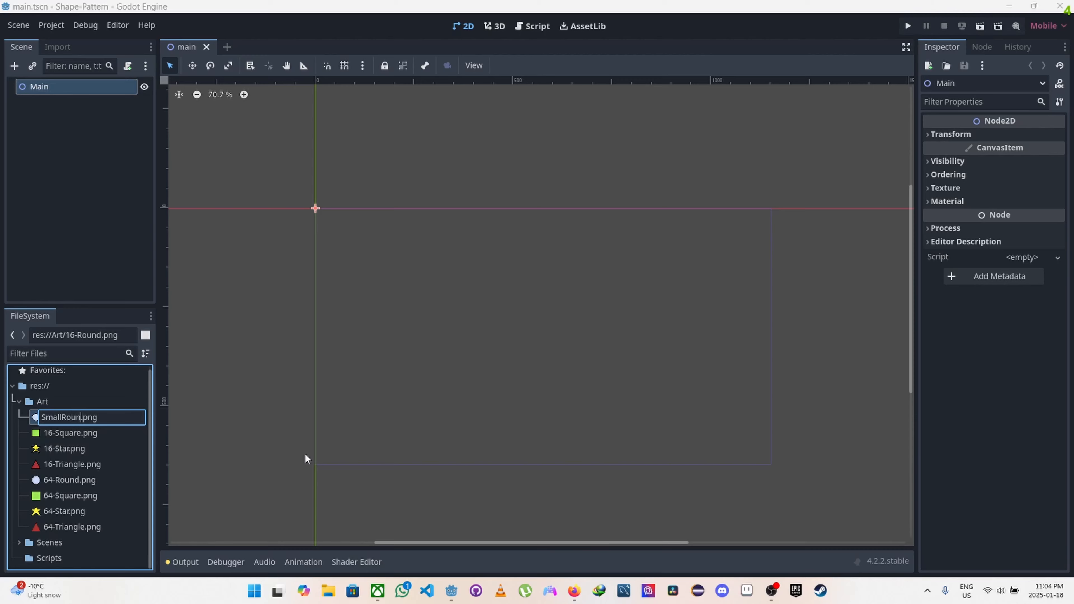
pyautogui.write('d')
pyautogui.press('Return')
# Step: Rename the 16-Square.png image in the Art folder to Small_Square.png
pyautogui.click(65, 418)
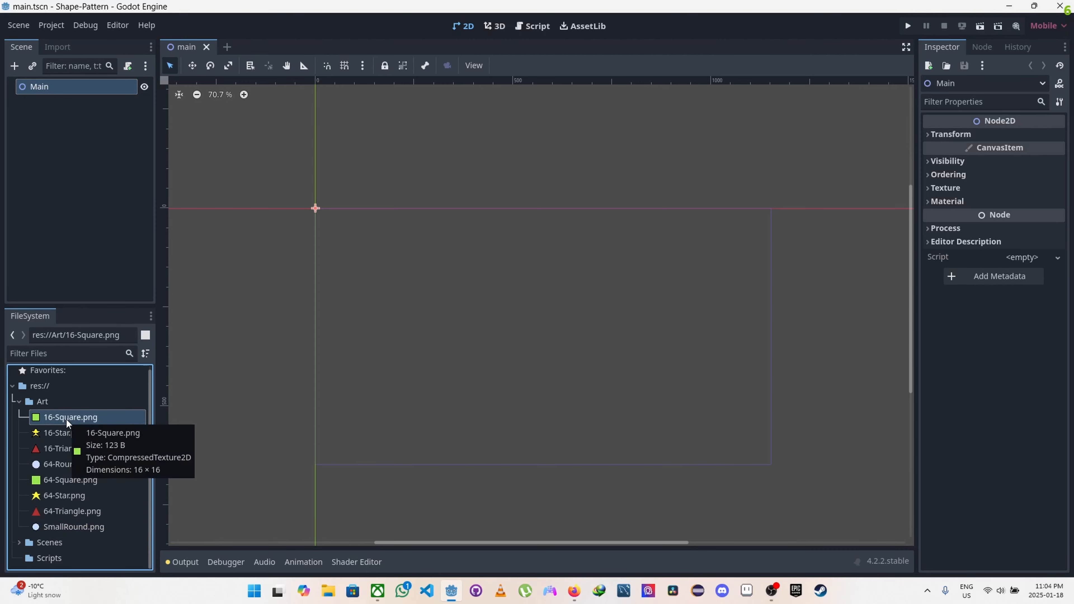
pyautogui.rightClick(66, 419)
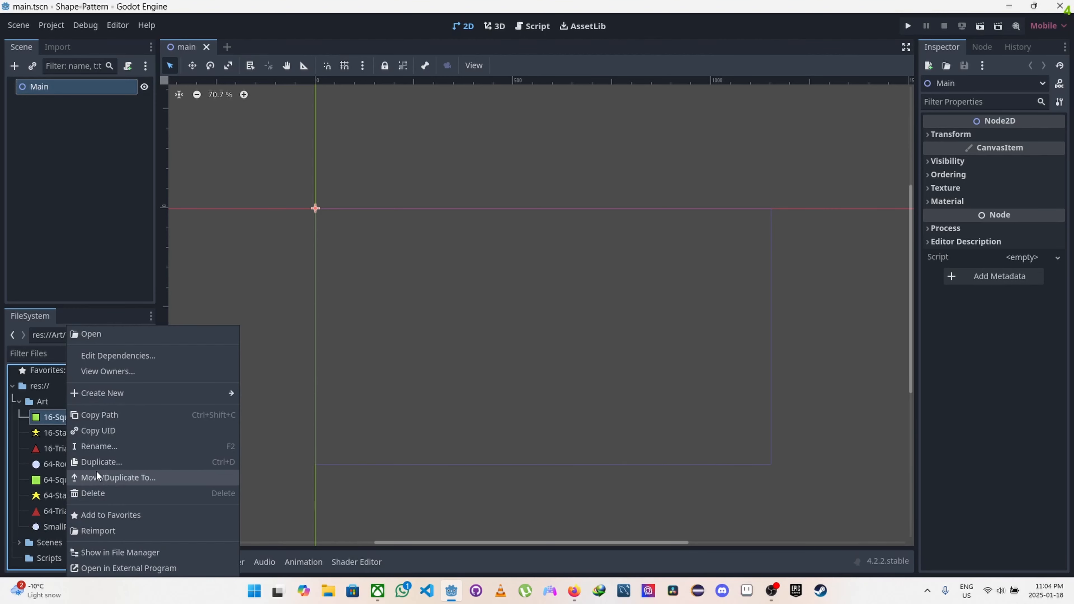
pyautogui.click(98, 446)
pyautogui.press('capslock')
pyautogui.write('Small.png')
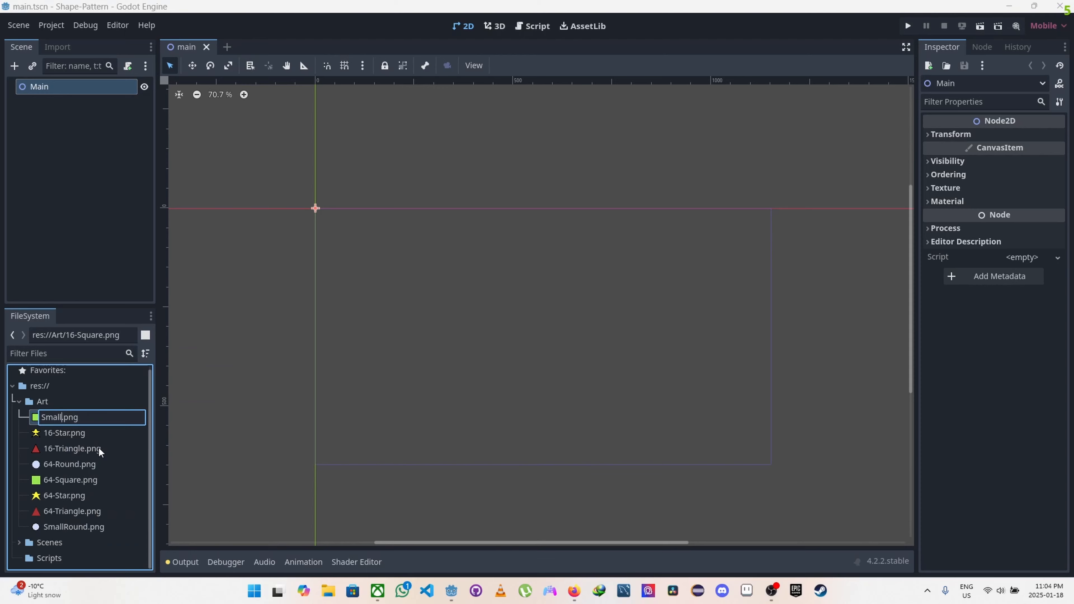
pyautogui.press('capslock')
pyautogui.write('Q')
pyautogui.press('capslock')
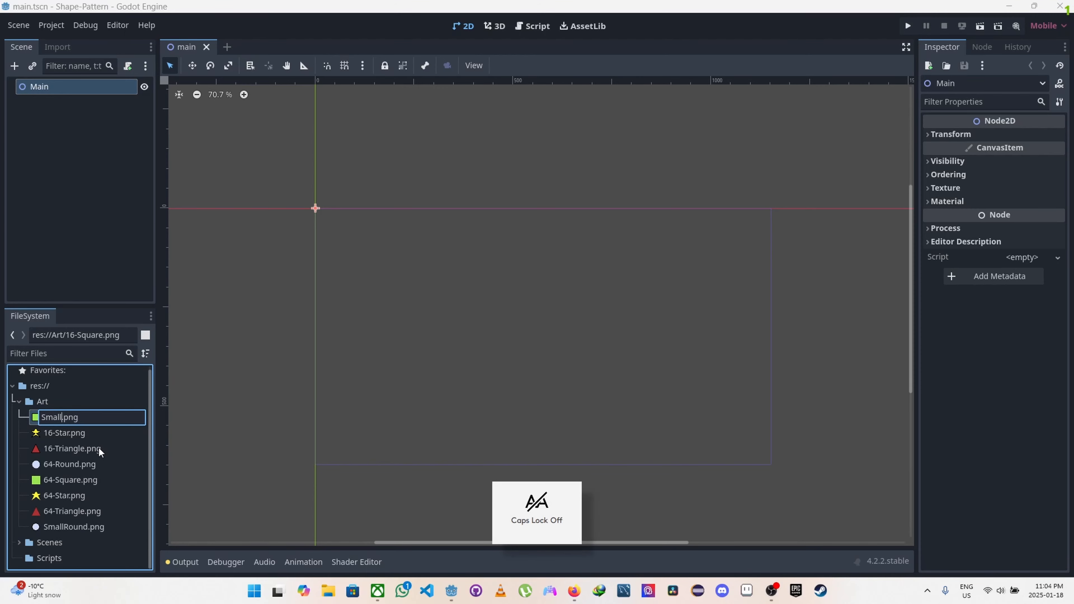
pyautogui.write('Squ')
pyautogui.press('Left')
pyautogui.press('Left')
pyautogui.press('Left')
pyautogui.press('Left')
pyautogui.press('Left')
pyautogui.press('Left')
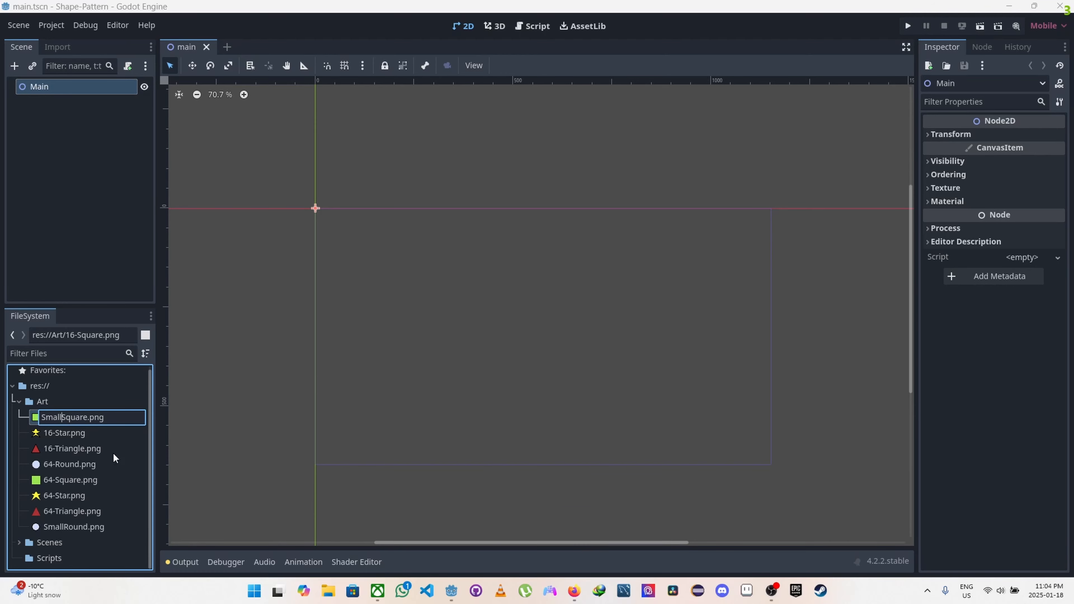
pyautogui.write('_')
pyautogui.press('Return')
# Step: Add an underscore to the SmallRound.png file name so it reads Small_Round.png
pyautogui.click(78, 513)
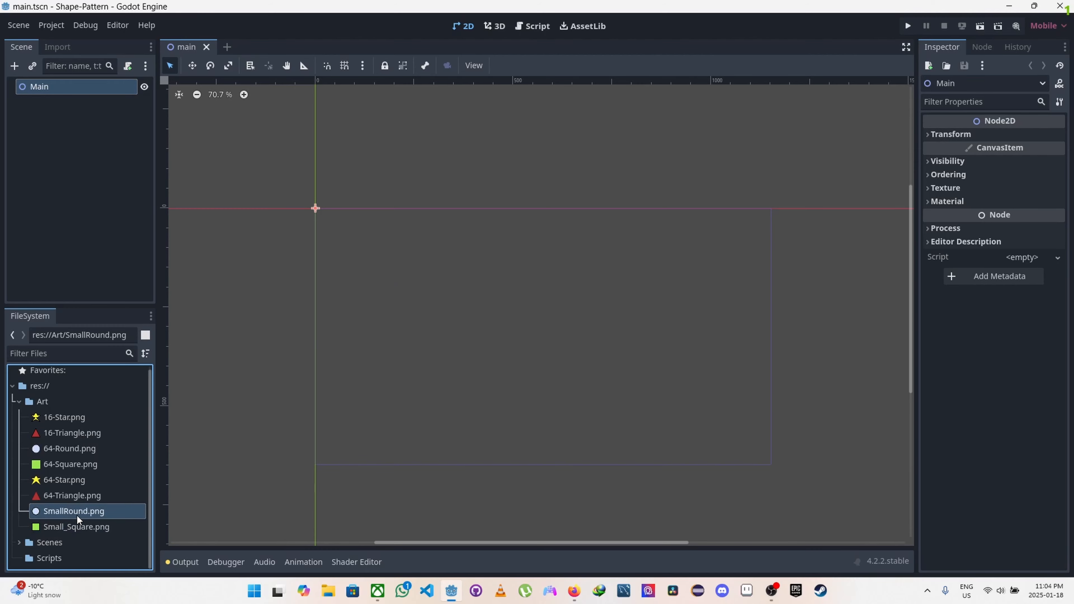
pyautogui.rightClick(76, 513)
pyautogui.click(115, 446)
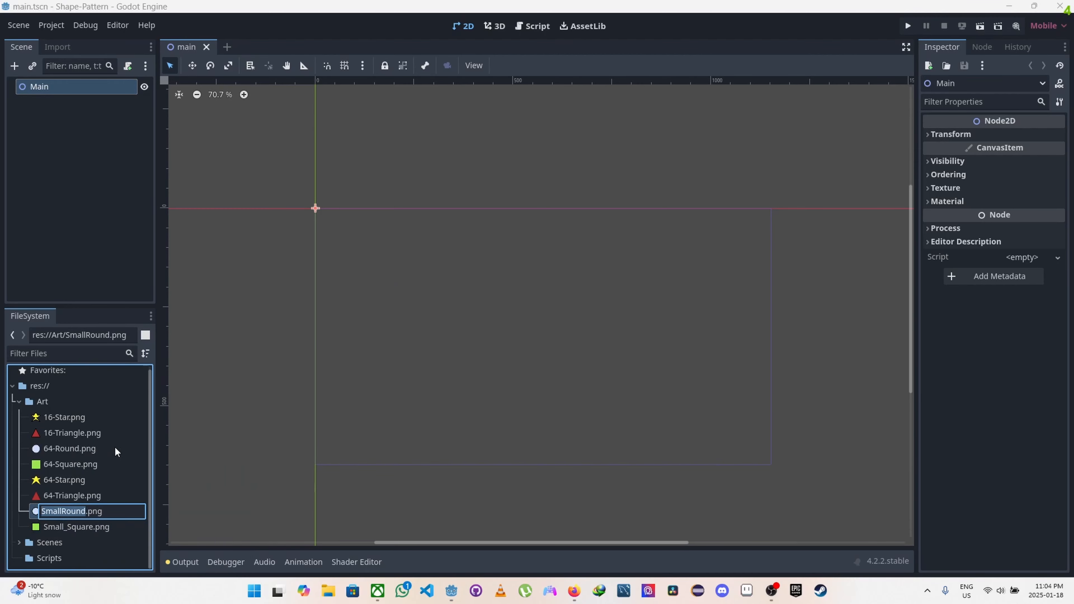
pyautogui.press('Left')
pyautogui.press('Left')
pyautogui.press('Left')
pyautogui.press('Left')
pyautogui.press('Left')
pyautogui.press('Left')
pyautogui.write('_')
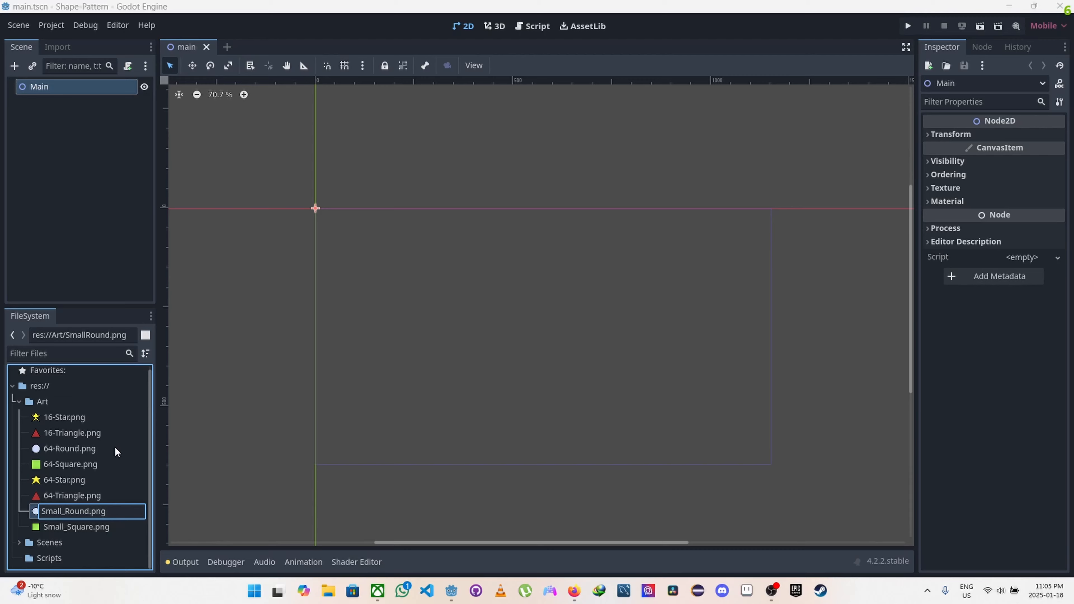
pyautogui.press('Return')
# Step: Rename the 16-Star.png image in the Art folder to Small_Star.png
pyautogui.click(67, 417)
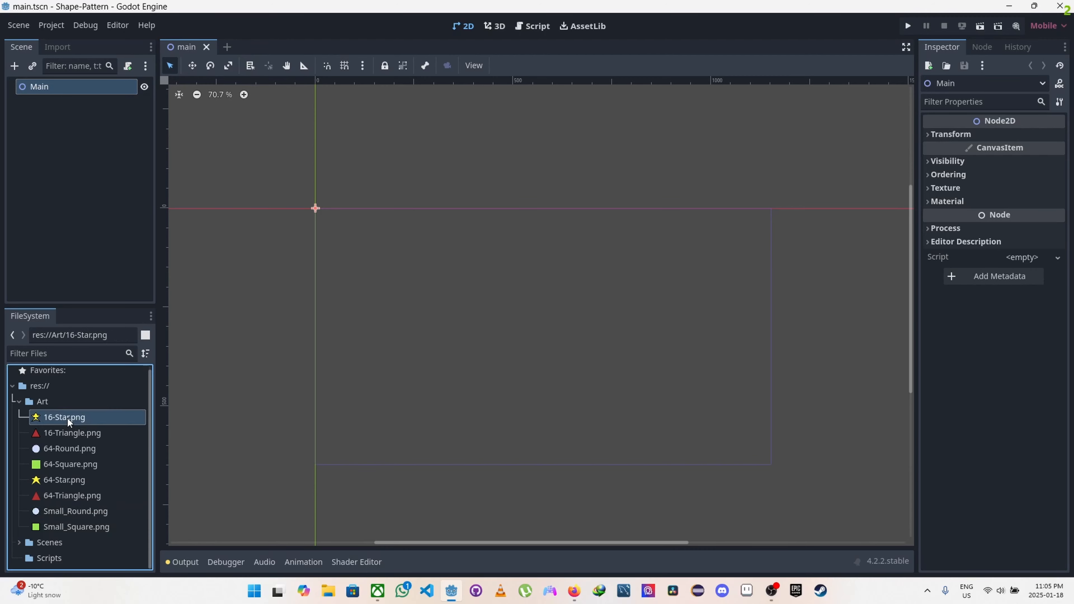
pyautogui.rightClick(67, 417)
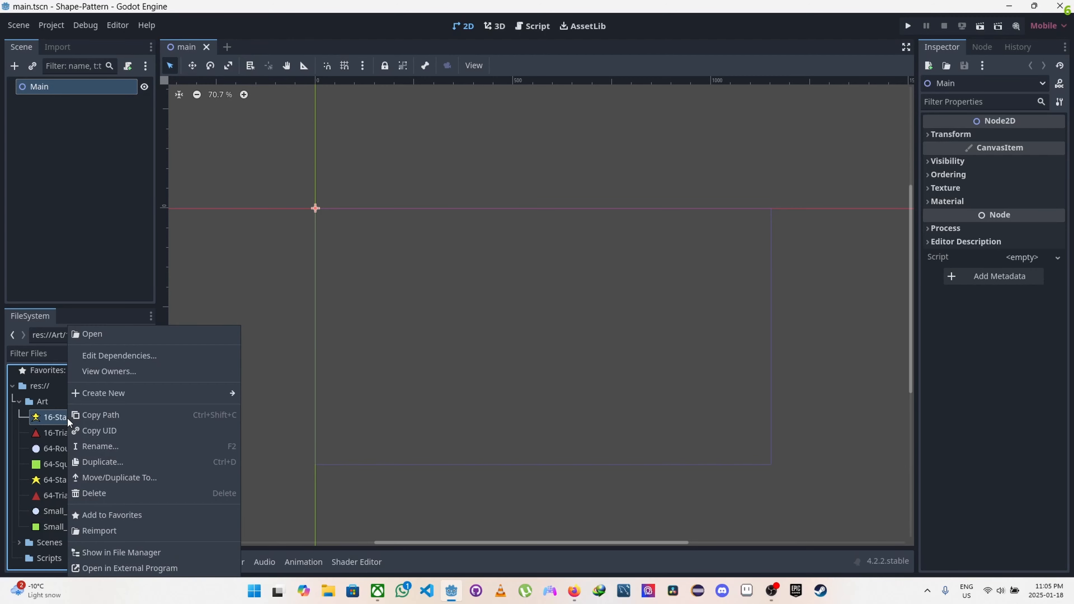
pyautogui.click(102, 446)
pyautogui.press('capslock')
pyautogui.write('S')
pyautogui.press('capslock')
pyautogui.write('mall_s')
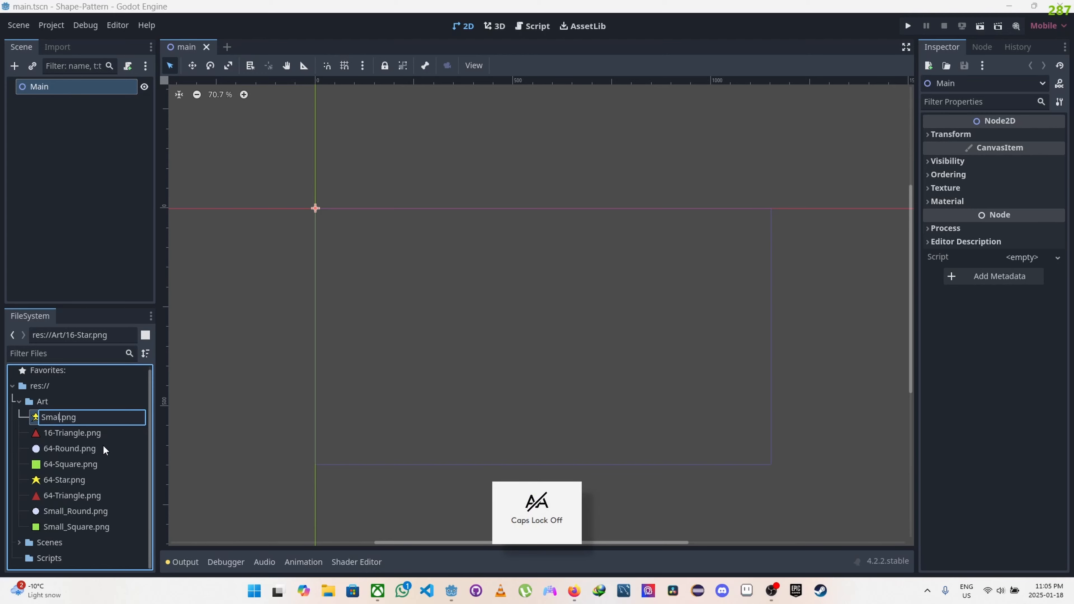
pyautogui.press('capslock')
pyautogui.press('capslock')
pyautogui.press('capslock')
pyautogui.press('capslock')
pyautogui.write('tar')
pyautogui.press('Return')
# Step: Rename the 16-Triangle.png image in the Art folder to Small_Triangle.png
pyautogui.rightClick(76, 418)
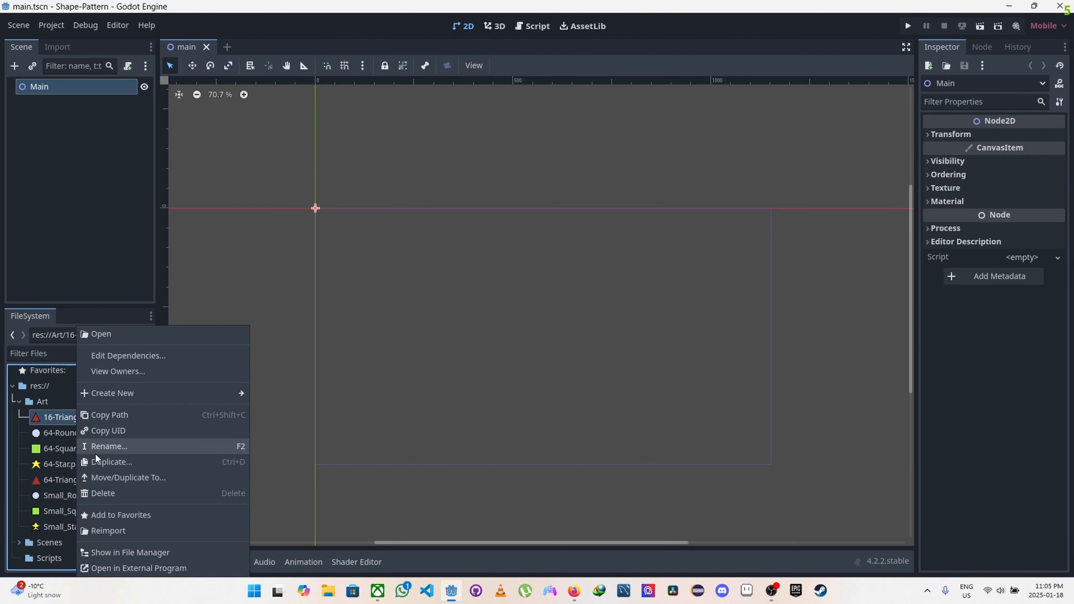
pyautogui.click(98, 446)
pyautogui.press('capslock')
pyautogui.write('S')
pyautogui.press('capslock')
pyautogui.write('mall')
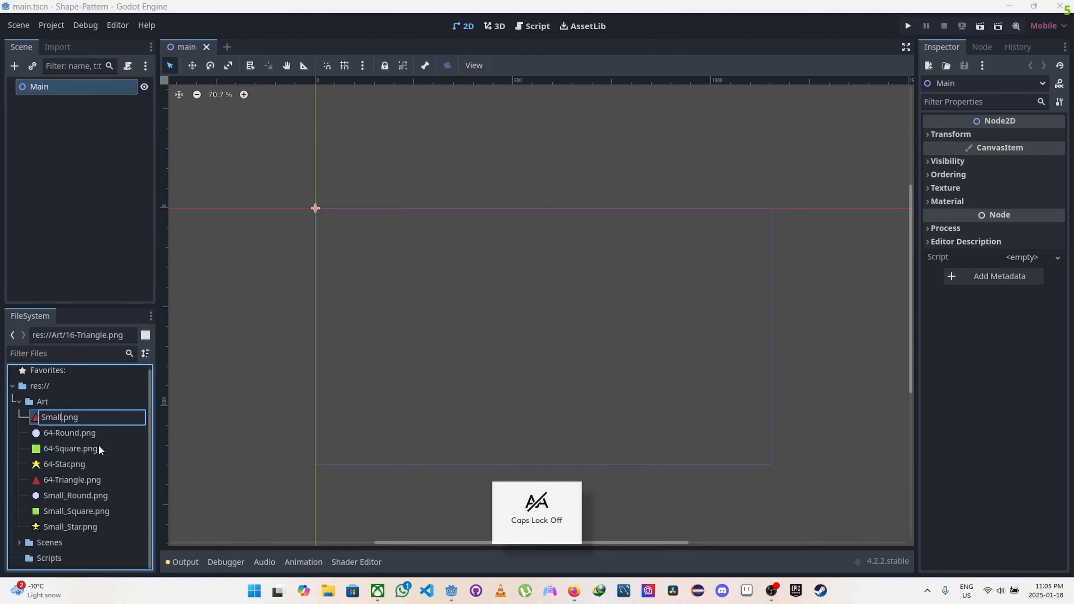
pyautogui.write('_')
pyautogui.press('capslock')
pyautogui.write('T')
pyautogui.press('capslock')
pyautogui.write('raiangle')
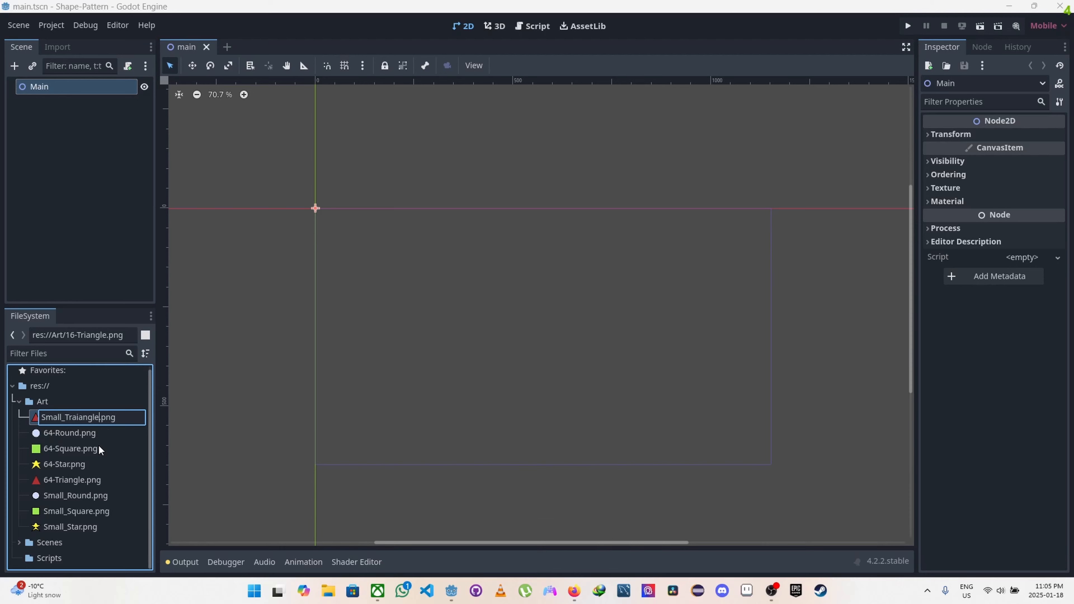
pyautogui.press('BackSpace')
pyautogui.press('BackSpace')
pyautogui.press('Return')
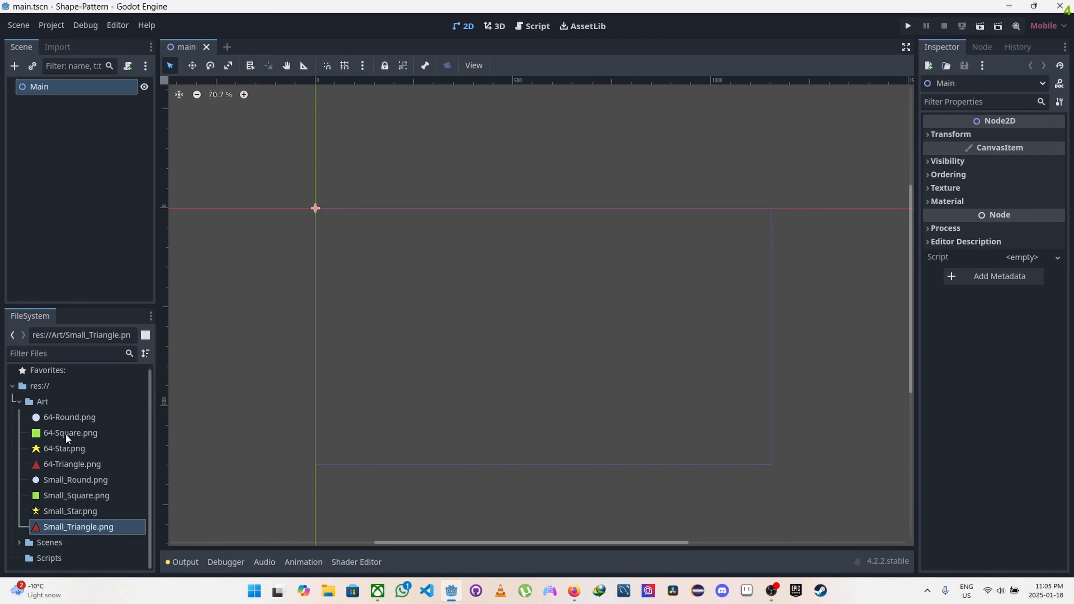
# Step: Rename the 64-Round.png image in the Art folder to Big_Round.png
pyautogui.click(67, 416)
pyautogui.rightClick(68, 416)
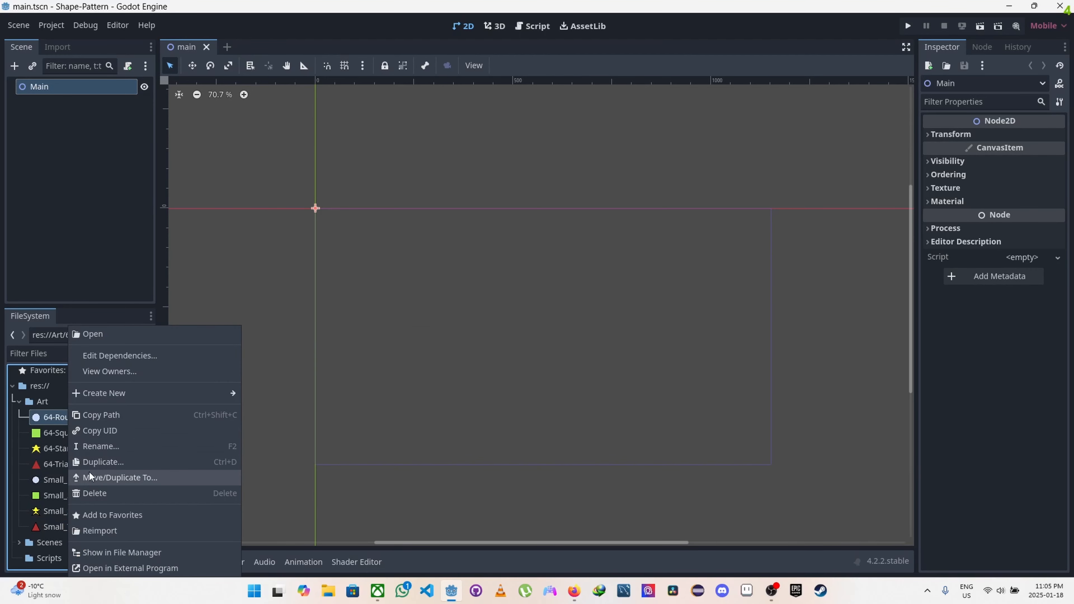
pyautogui.click(95, 442)
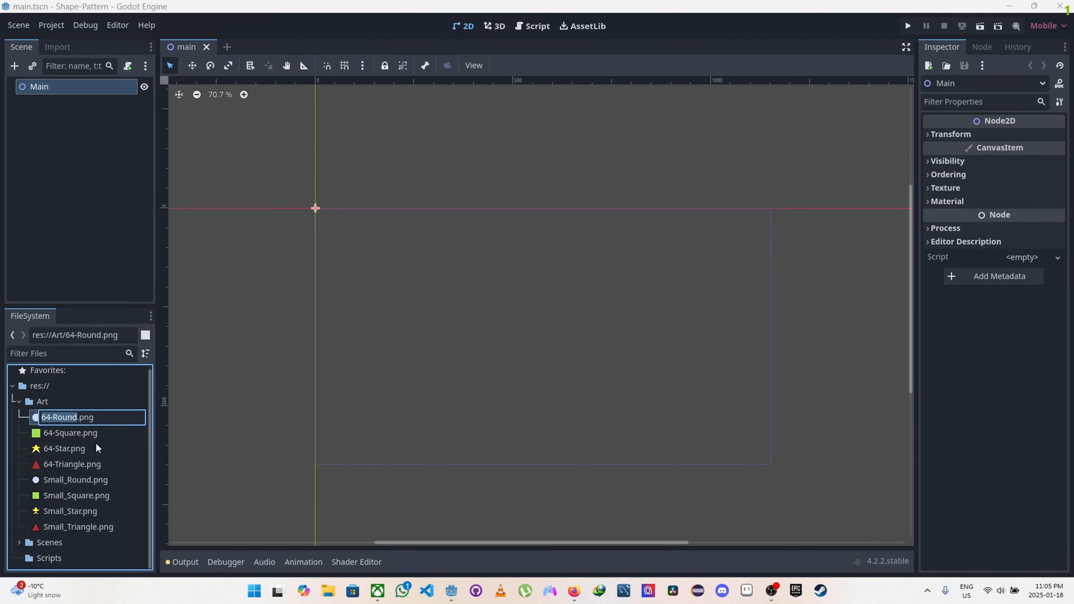
pyautogui.write('B')
pyautogui.press('capslock')
pyautogui.write('ig_')
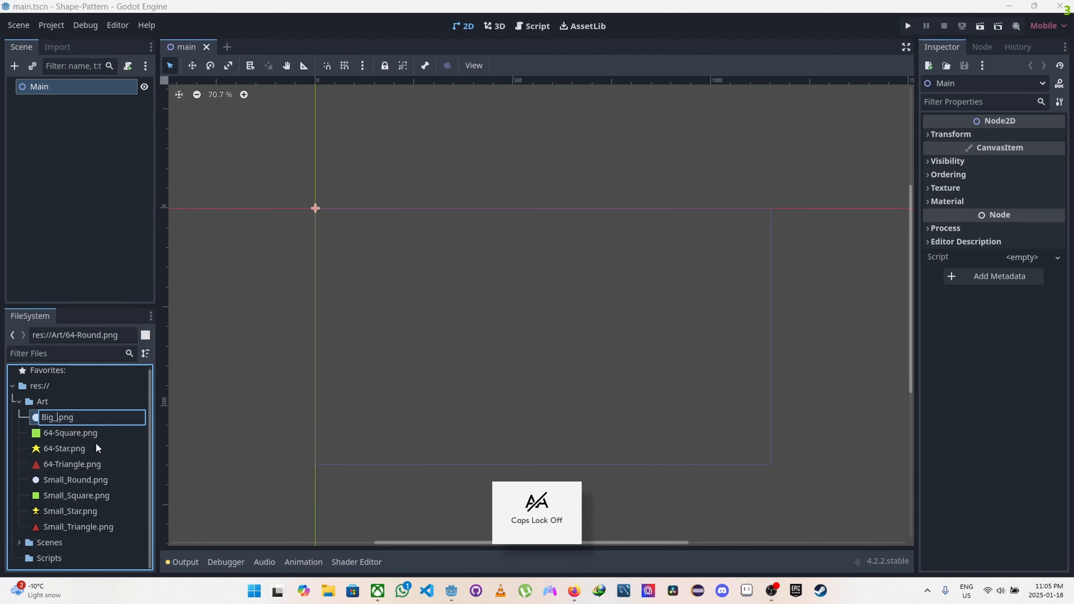
pyautogui.press('capslock')
pyautogui.write('R')
pyautogui.press('capslock')
pyautogui.write('ound')
pyautogui.press('Return')
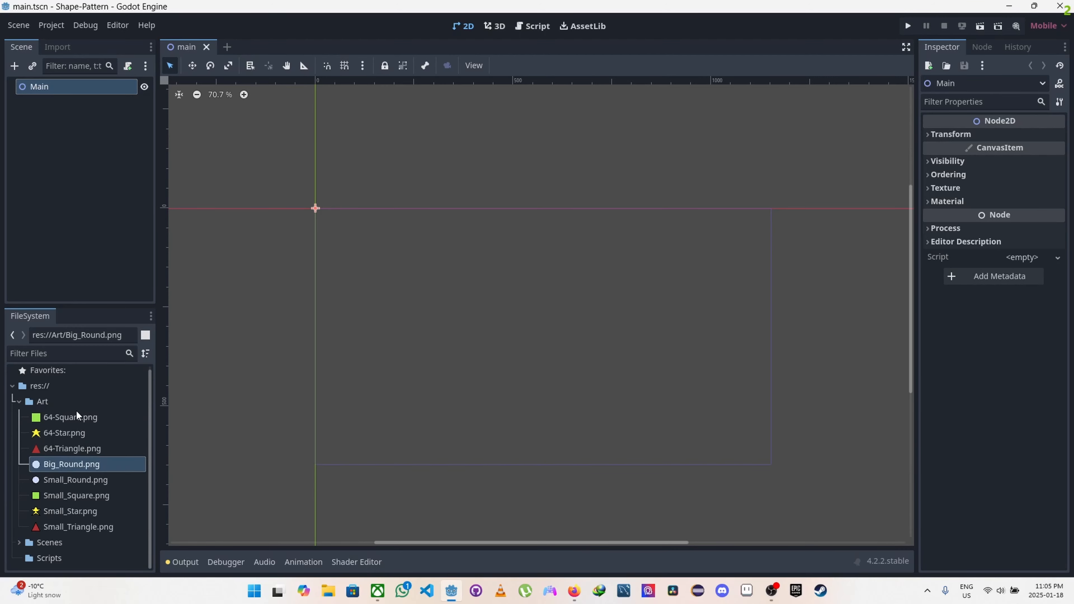
# Step: Rename the 64-Square.png image in the Art folder to Big_Square.png
pyautogui.click(74, 417)
pyautogui.rightClick(74, 418)
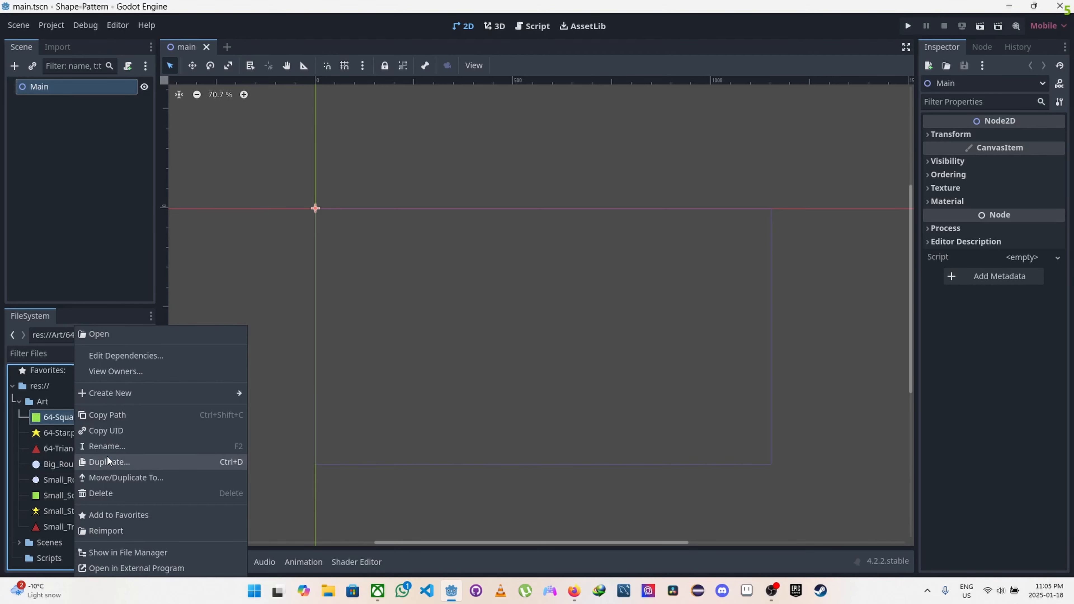
pyautogui.click(111, 444)
pyautogui.press('capslock')
pyautogui.write('B')
pyautogui.press('capslock')
pyautogui.write('ig_')
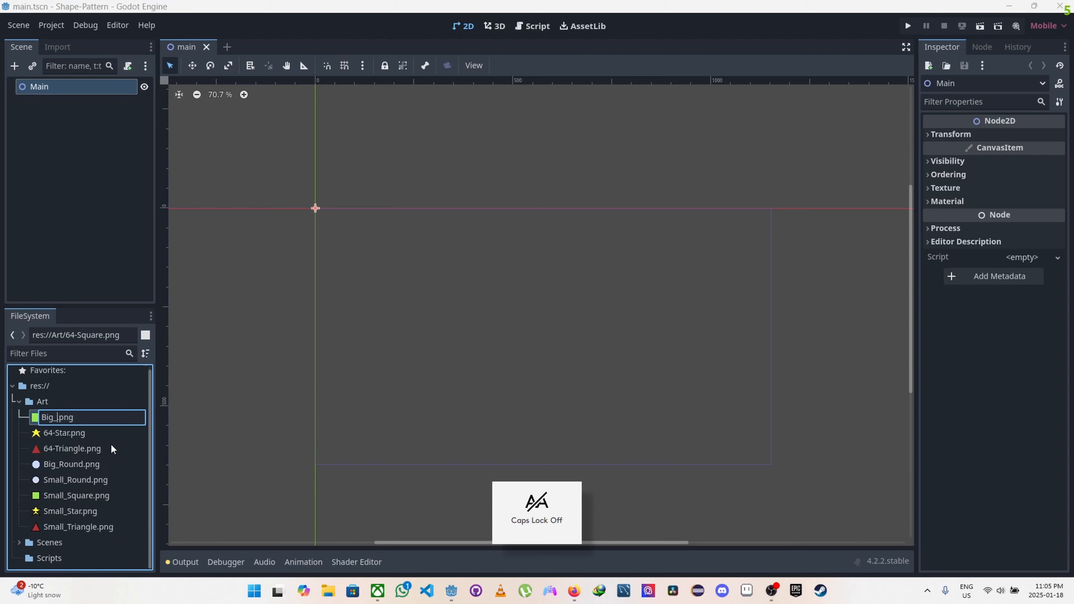
pyautogui.press('capslock')
pyautogui.write('Sq')
pyautogui.press('capslock')
pyautogui.write('quare')
pyautogui.press('Return')
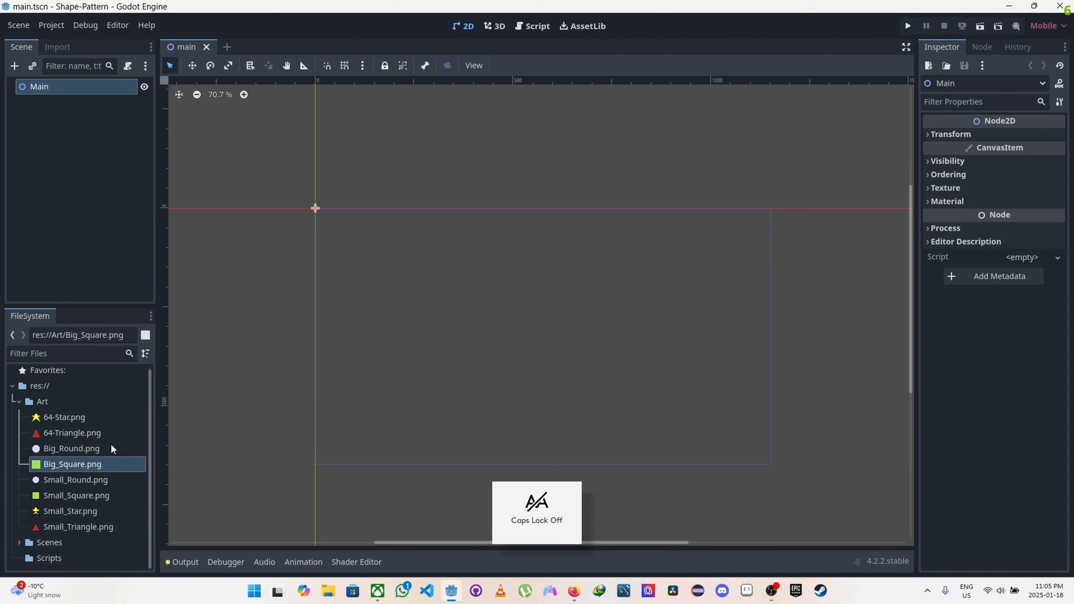
# Step: Rename the 64-Star.png image in the Art folder to Big_Star.png
pyautogui.click(77, 417)
pyautogui.rightClick(77, 416)
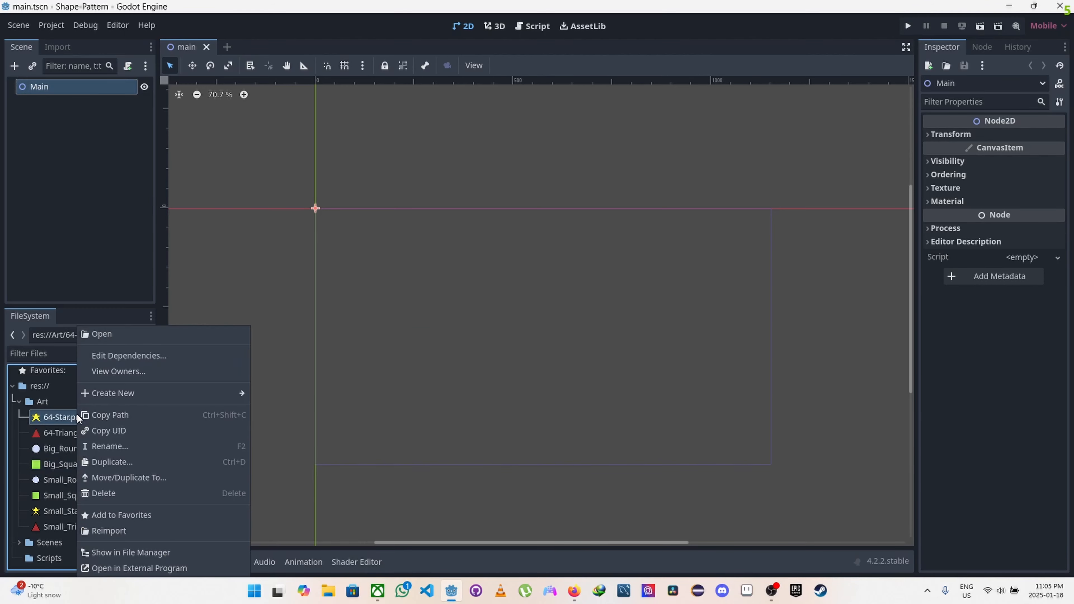
pyautogui.click(115, 448)
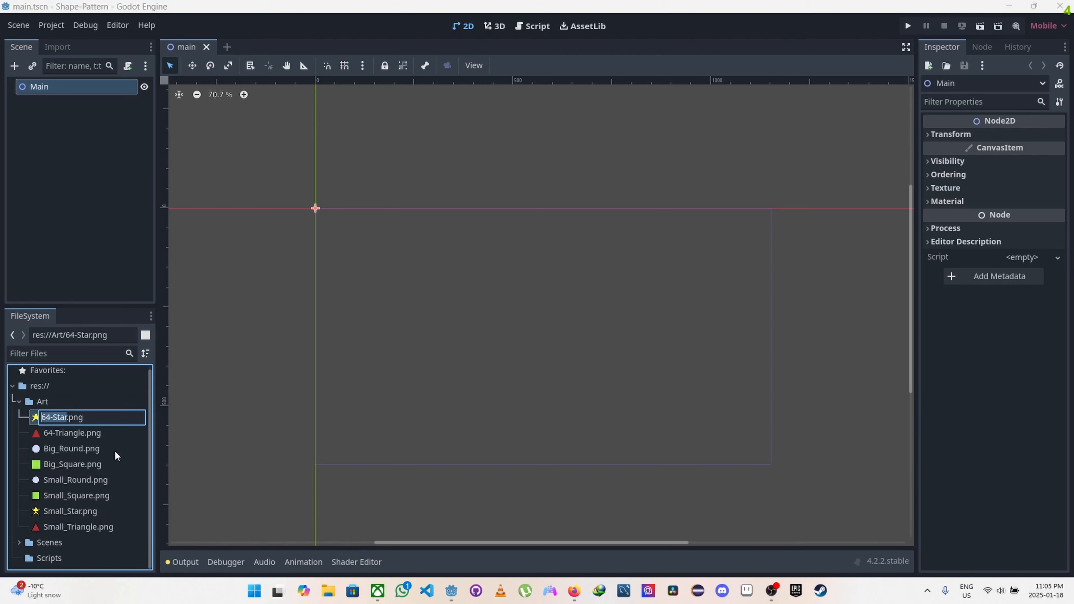
pyautogui.press('capslock')
pyautogui.write('B')
pyautogui.press('capslock')
pyautogui.write('ig')
pyautogui.press('capslock')
pyautogui.write('S')
pyautogui.press('capslock')
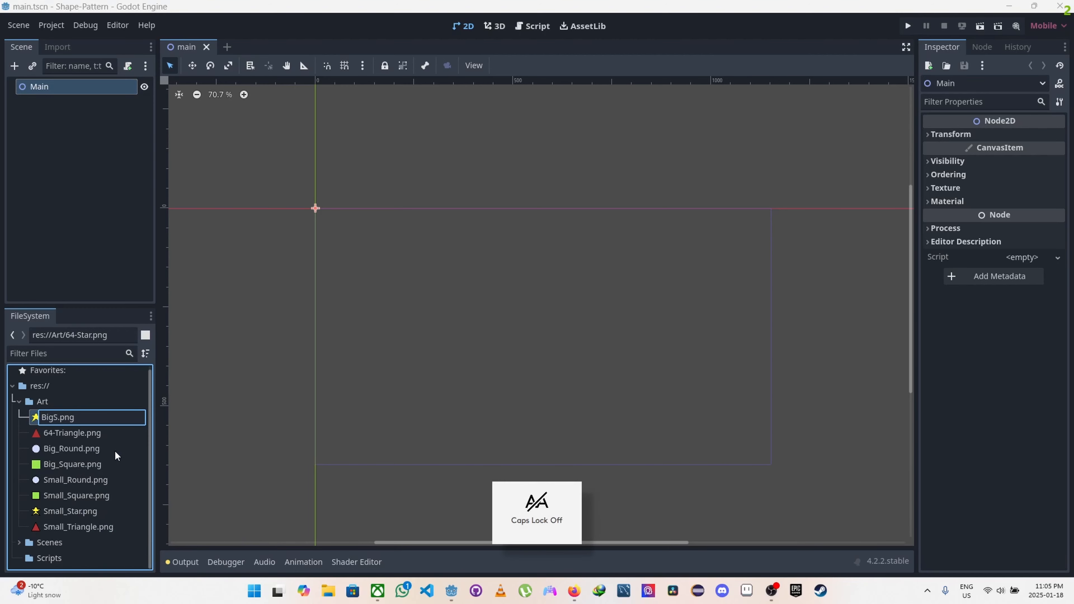
pyautogui.press('BackSpace')
pyautogui.write('_')
pyautogui.press('capslock')
pyautogui.write('S')
pyautogui.press('capslock')
pyautogui.write('tar')
pyautogui.press('Return')
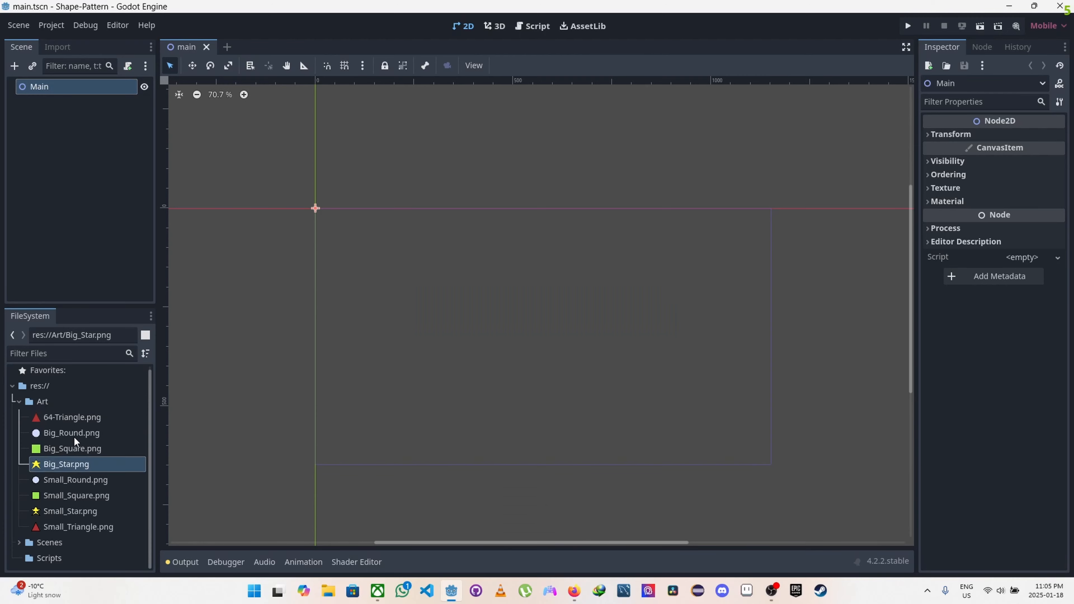
# Step: Rename the 64-Triangle.png image in the Art folder to Big_Triangle.png and collapse the folder
pyautogui.click(77, 418)
pyautogui.rightClick(77, 419)
pyautogui.click(115, 450)
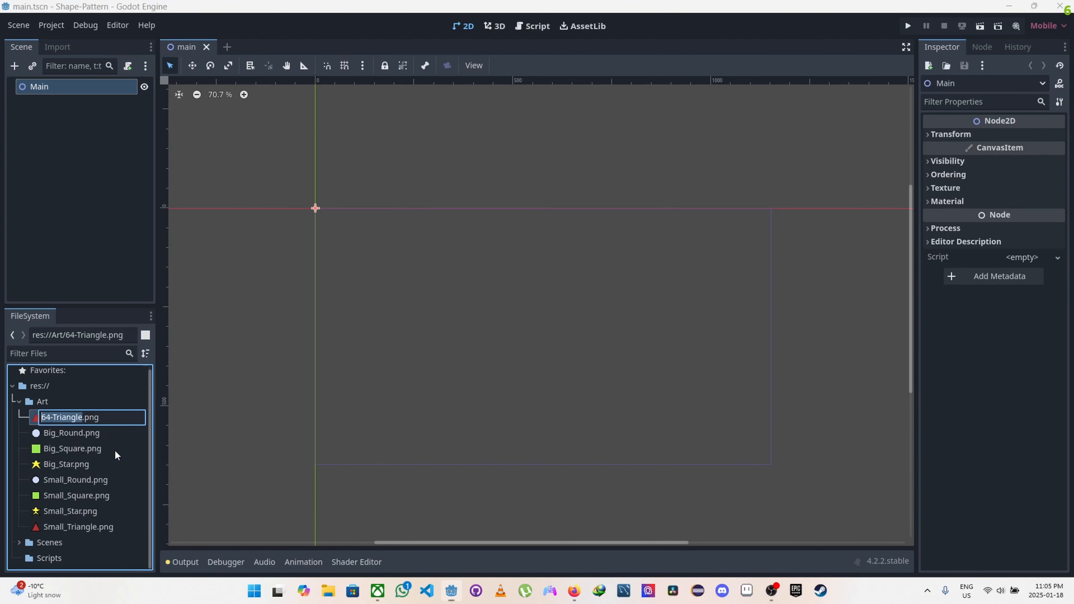
pyautogui.press('capslock')
pyautogui.write('Bi')
pyautogui.press('capslock')
pyautogui.write('ig_Tr')
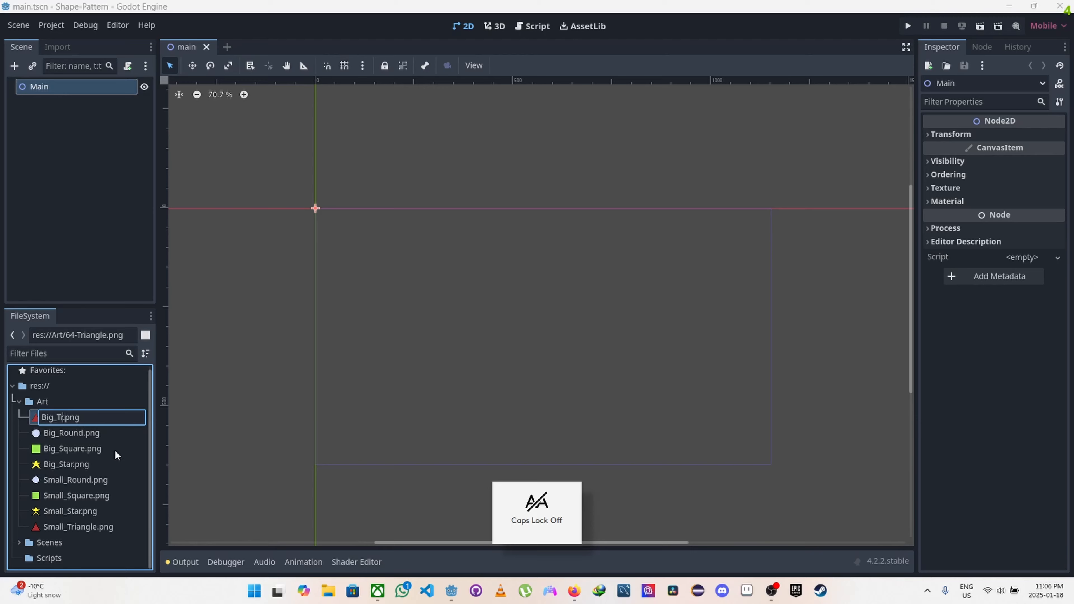
pyautogui.write('iang')
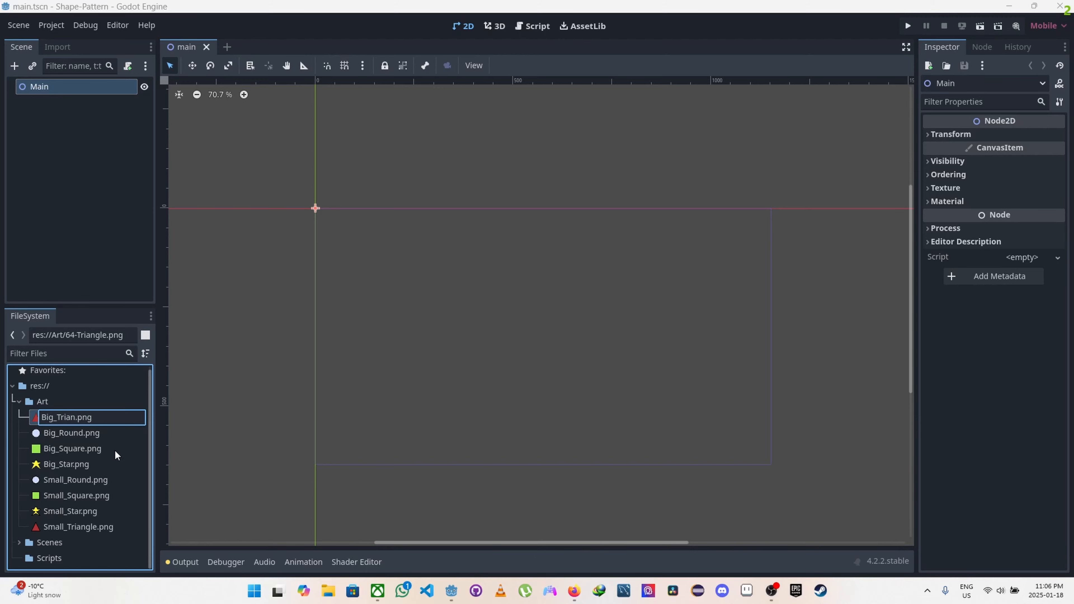
pyautogui.write('le')
pyautogui.press('Return')
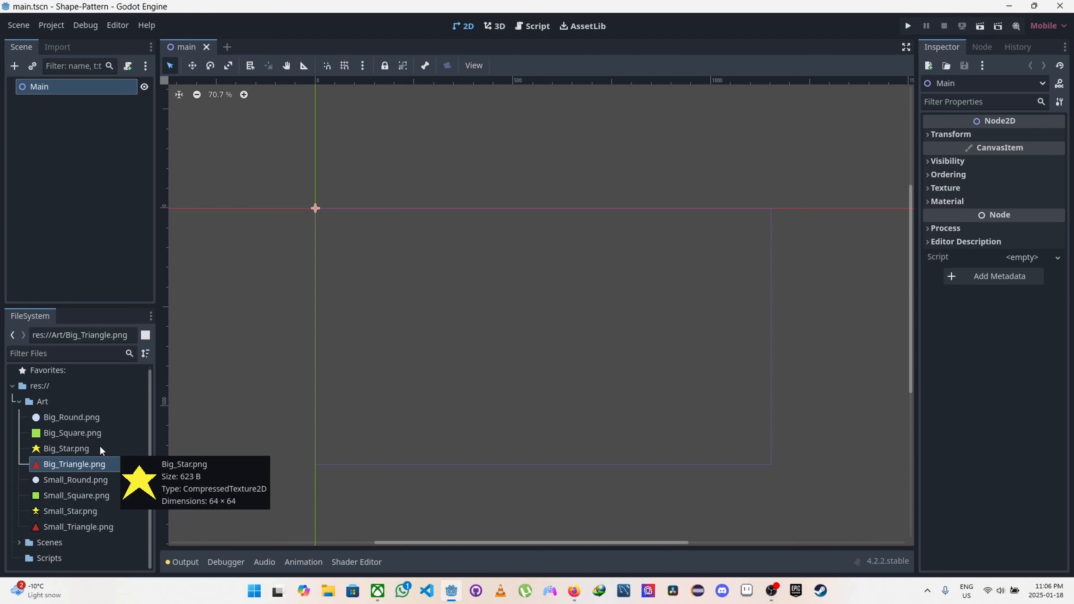
pyautogui.click(20, 401)
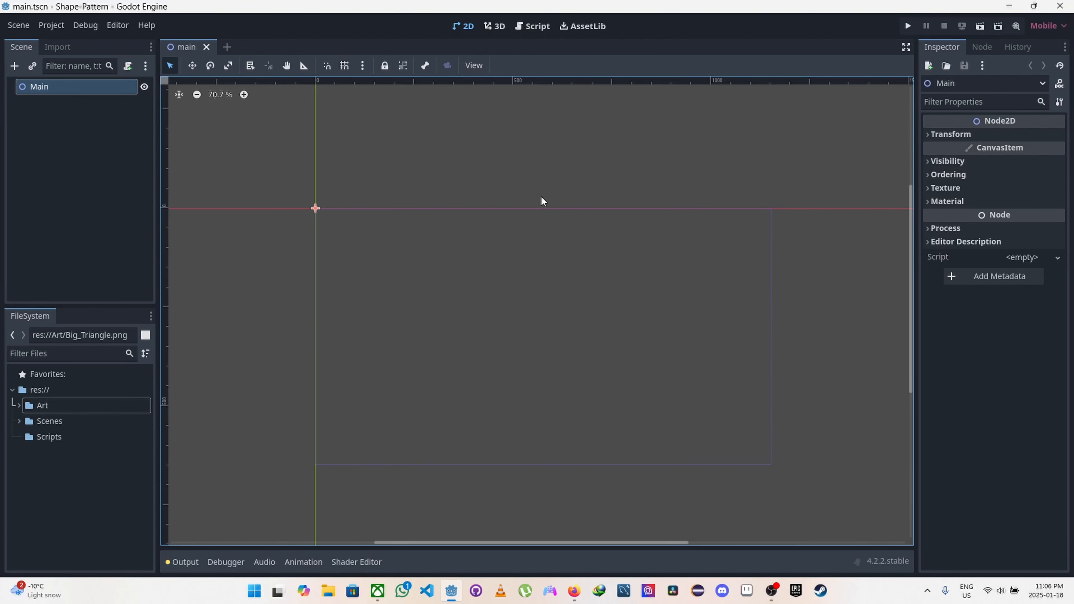
# Step: Set the project's display window viewport to 720 wide and 1280 high in the project settings
pyautogui.scroll(-2, 540, 196)
pyautogui.moveTo(510, 230); pyautogui.dragTo(511, 181, button='middle')
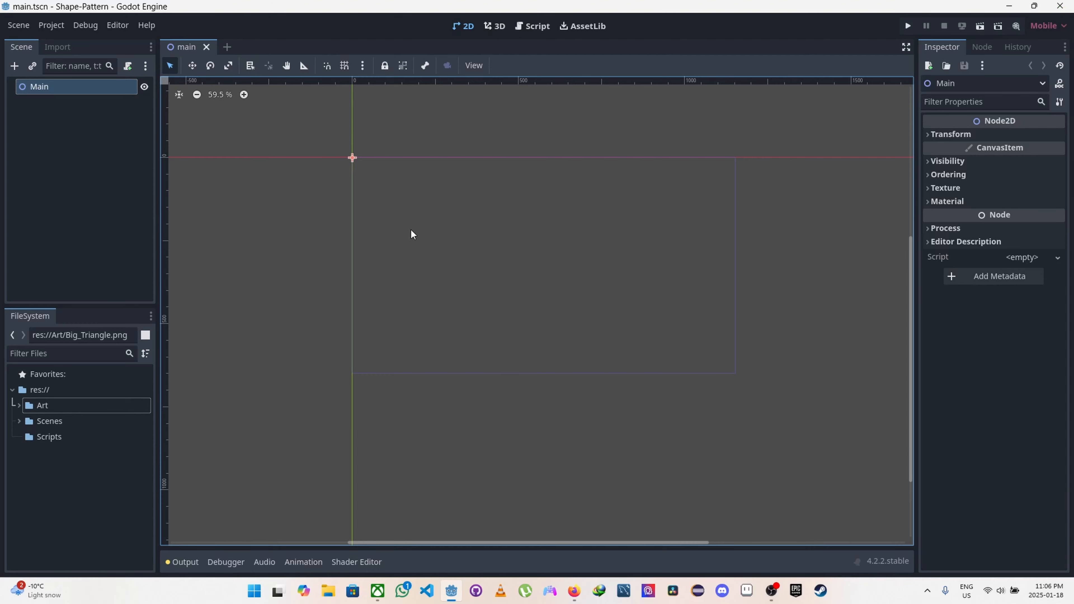
pyautogui.click(52, 26)
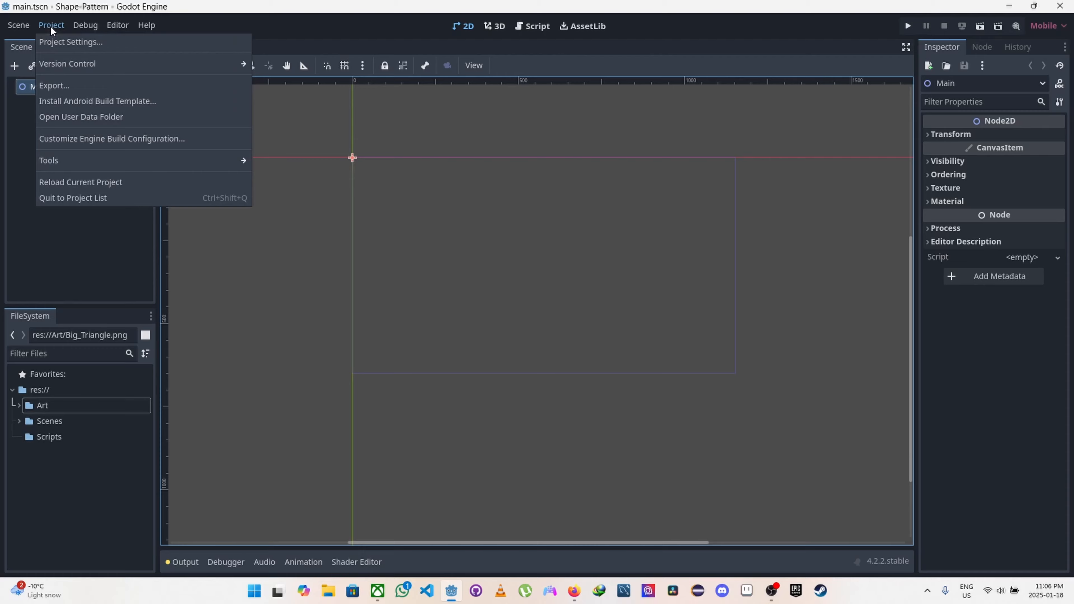
pyautogui.click(67, 46)
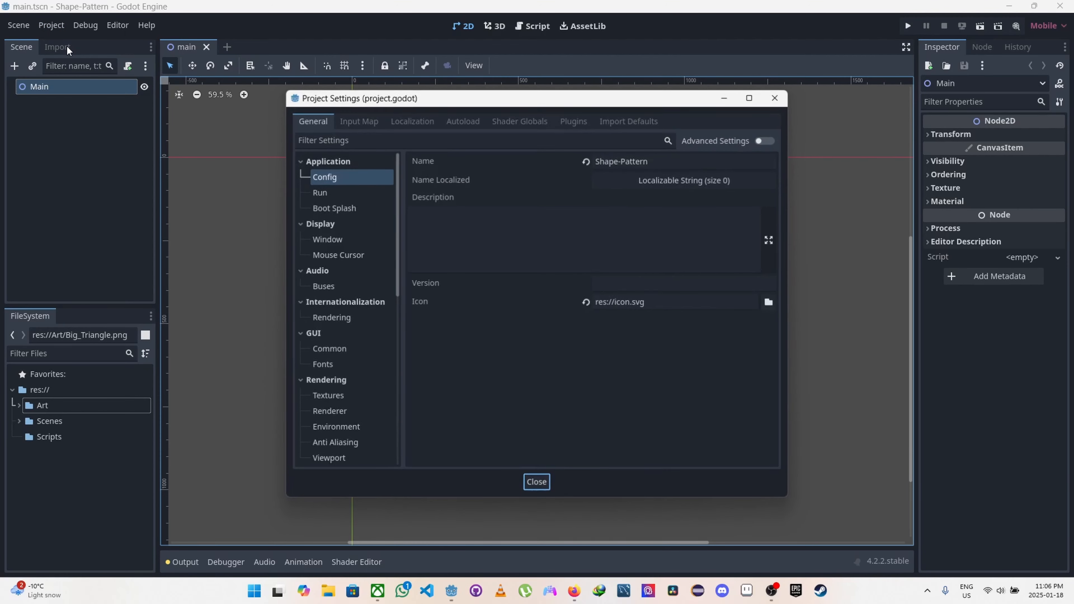
pyautogui.click(325, 241)
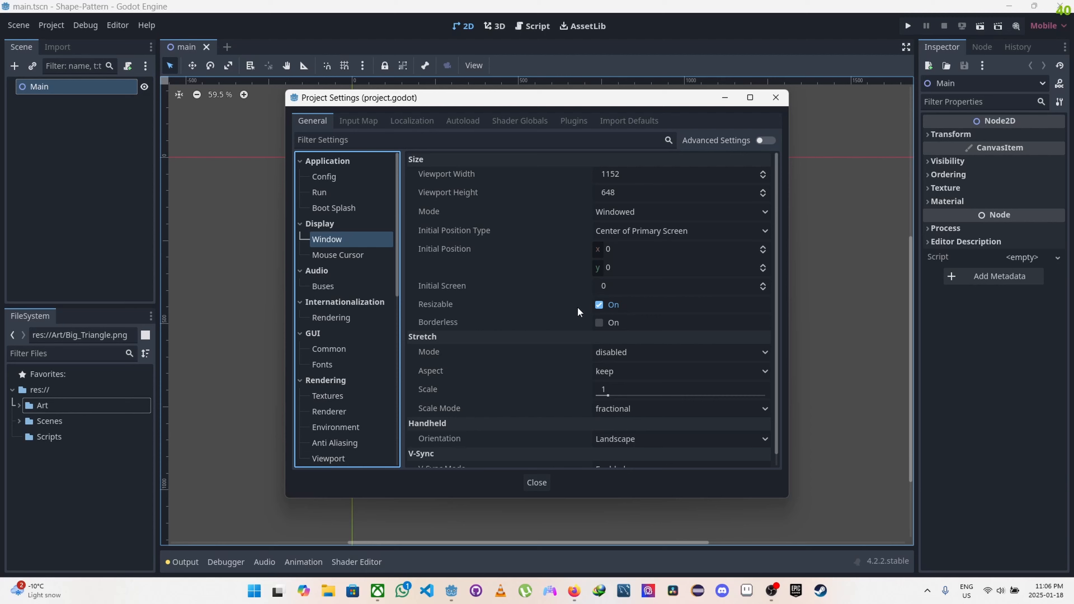
pyautogui.moveTo(578, 312)
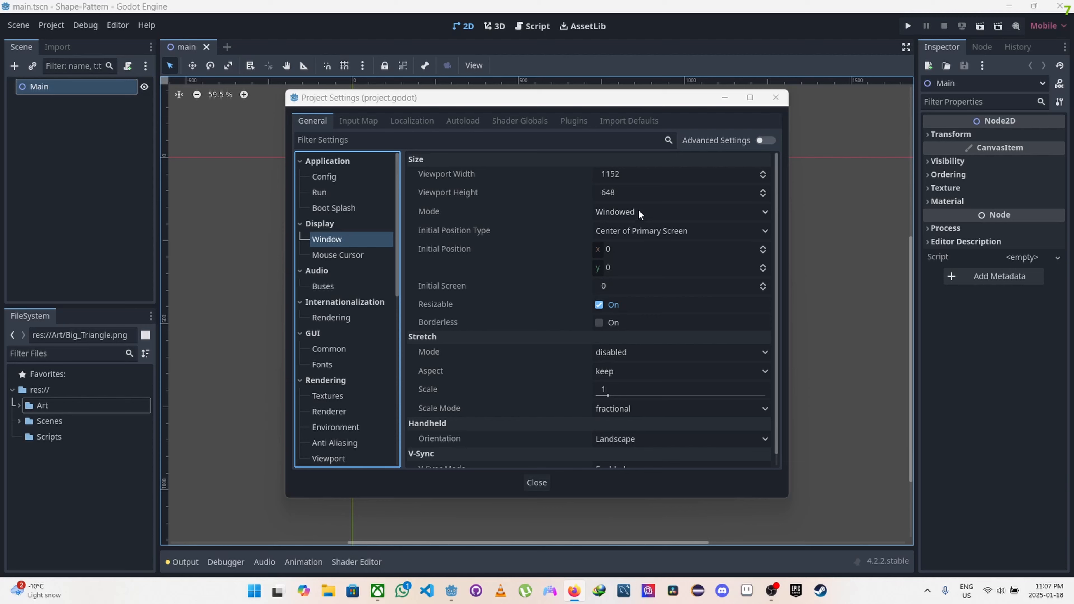
pyautogui.click(629, 174)
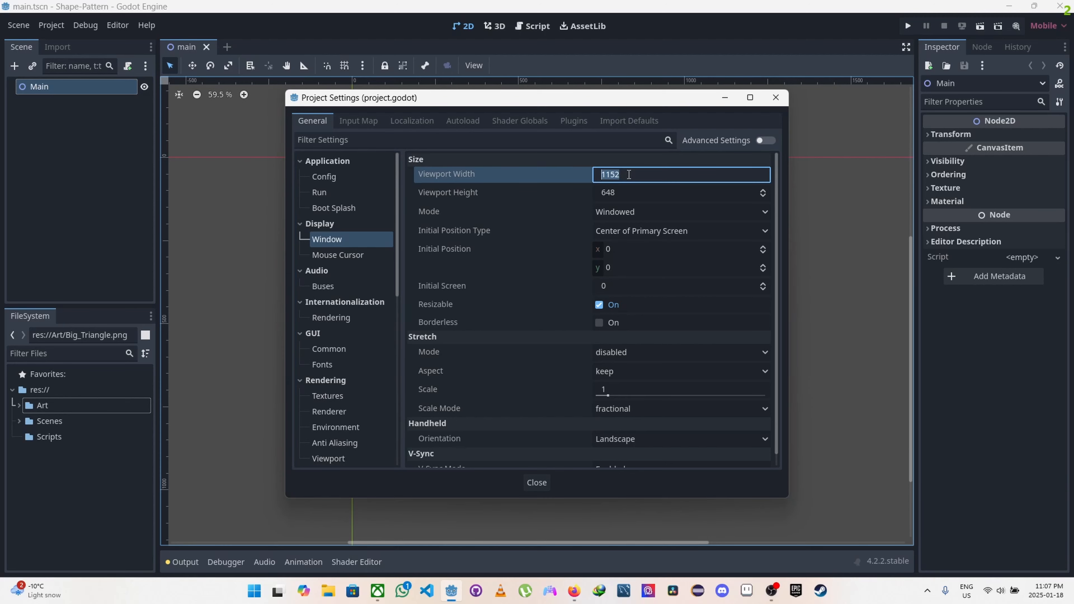
pyautogui.write('720')
pyautogui.click(628, 192)
pyautogui.write('128')
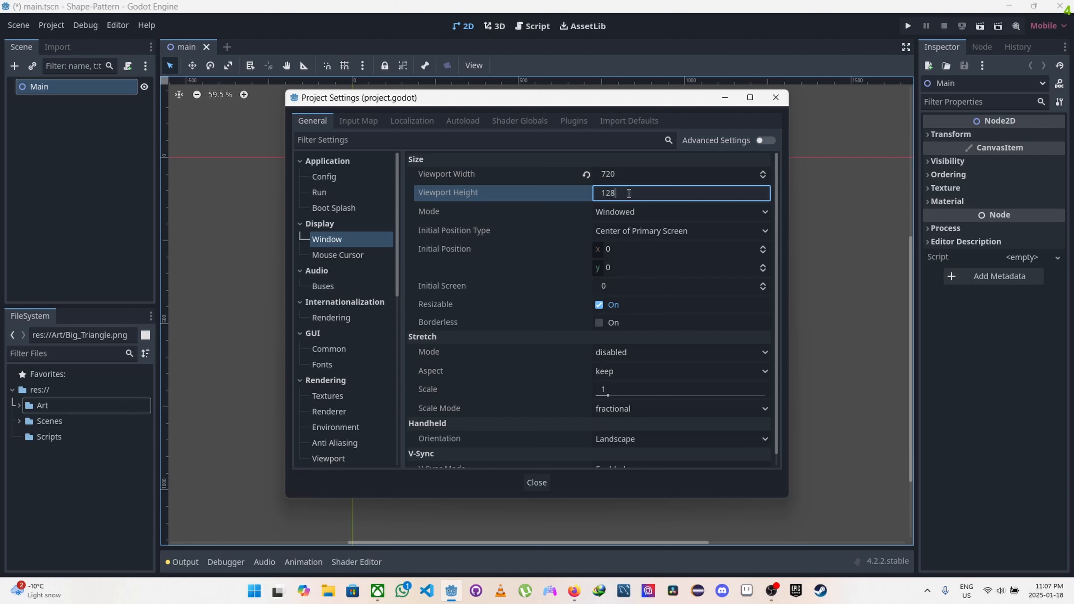
pyautogui.write('-0')
# Step: Set the window's stretch mode to canvas_items with the keep aspect
pyautogui.scroll(-1, 632, 275)
pyautogui.click(630, 340)
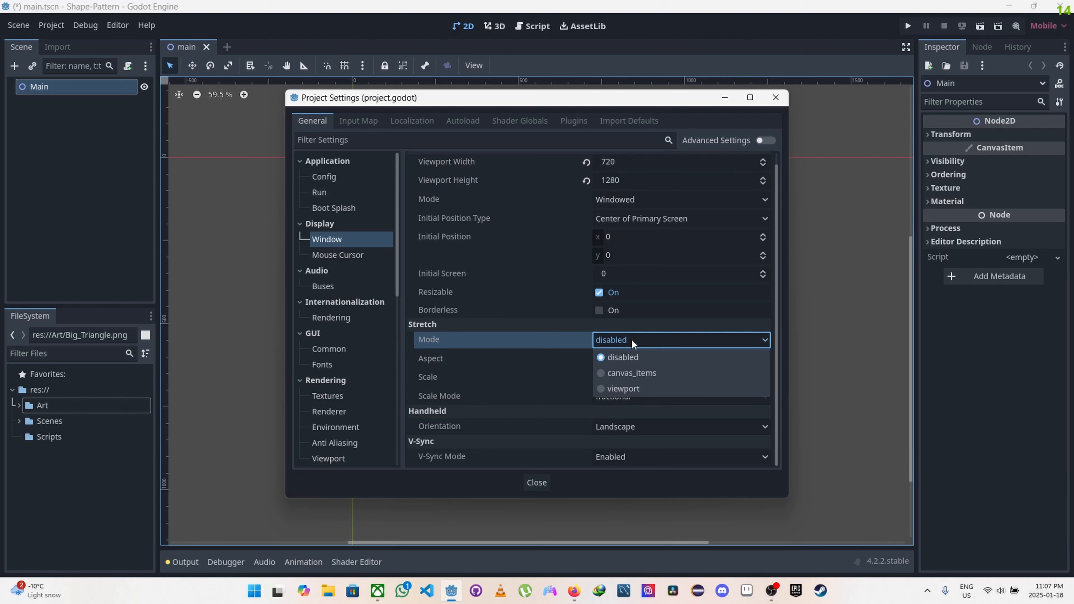
pyautogui.click(631, 371)
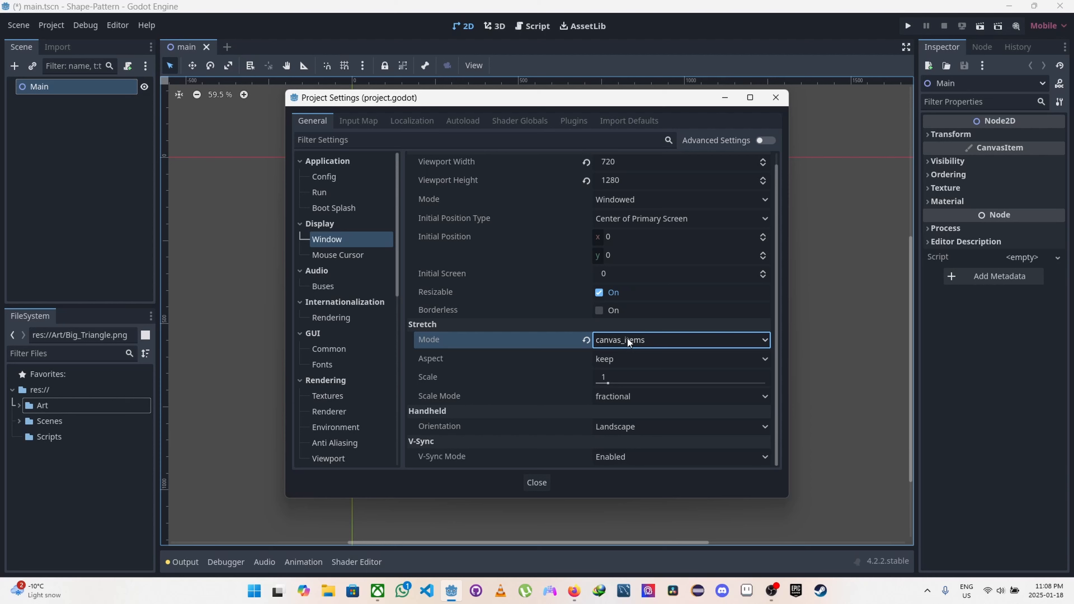
pyautogui.click(622, 357)
pyautogui.click(614, 392)
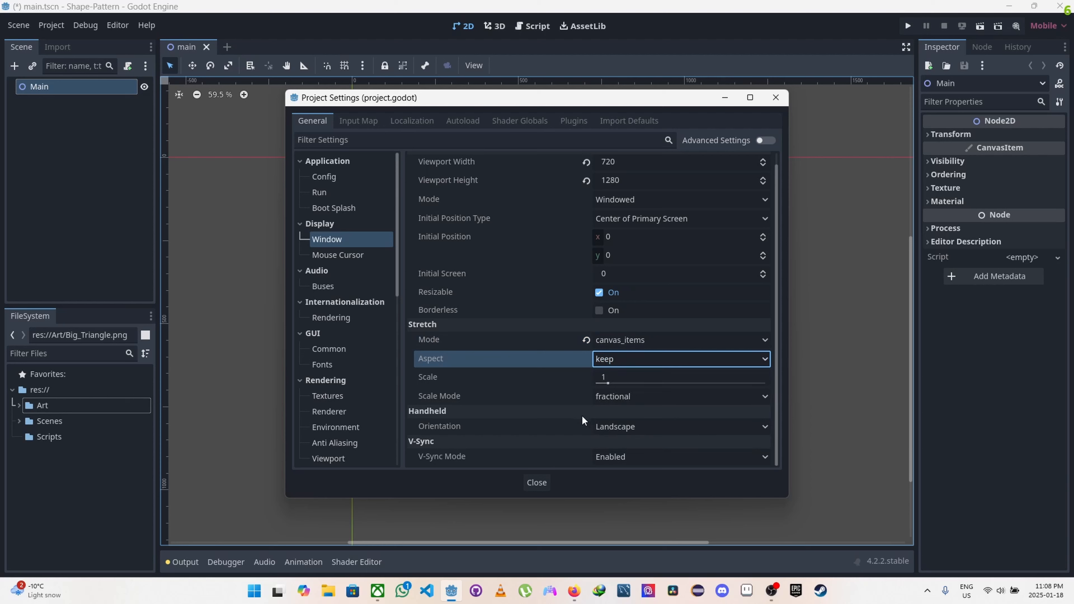
# Step: Show the advanced project settings, set the handheld orientation to Portrait, and close the settings
pyautogui.click(762, 141)
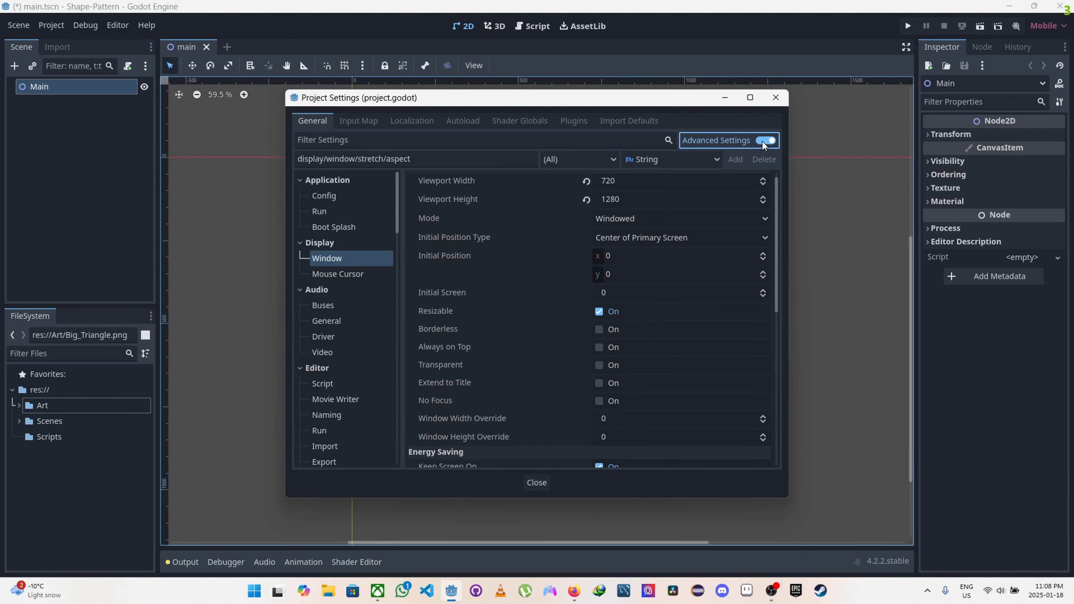
pyautogui.scroll(-10, 612, 294)
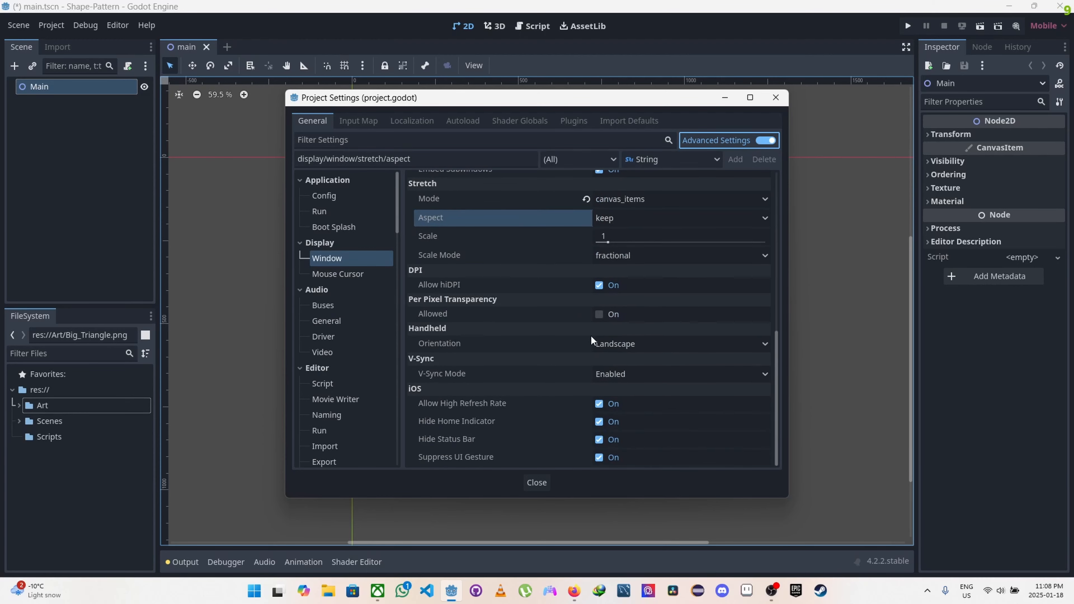
pyautogui.click(651, 344)
pyautogui.click(618, 376)
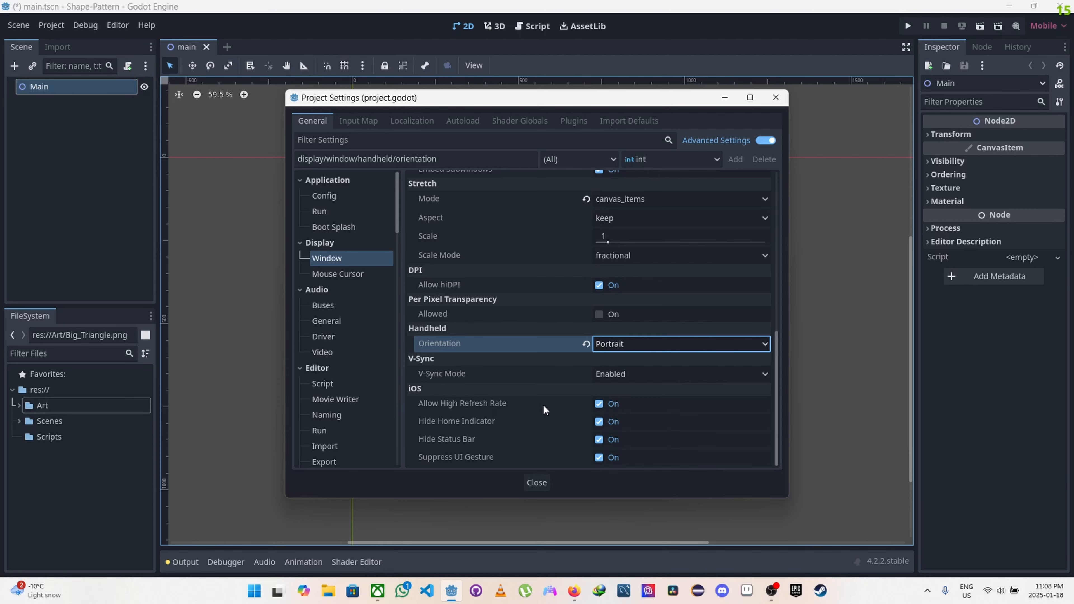
pyautogui.click(533, 482)
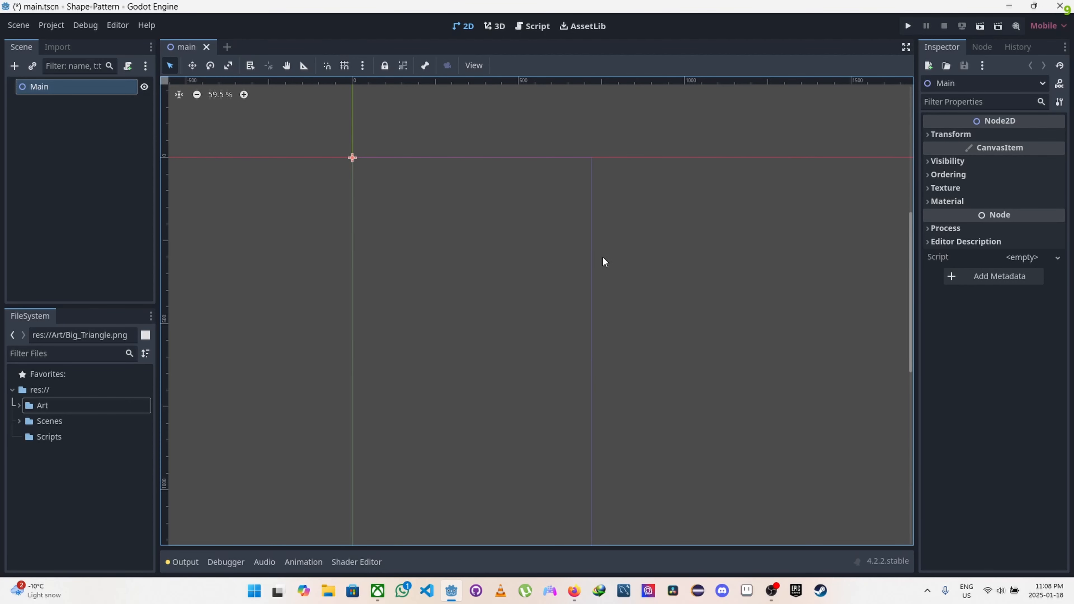
# Step: Add a CanvasLayer node as a child of the Main node
pyautogui.scroll(-2, 625, 250)
pyautogui.moveTo(634, 275); pyautogui.dragTo(638, 245, button='middle')
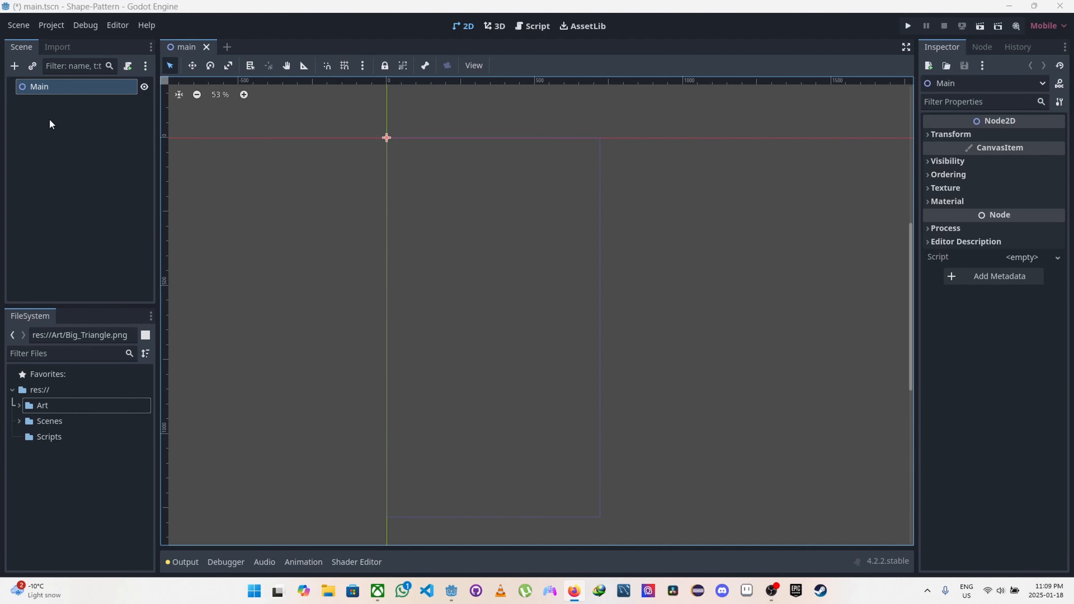
pyautogui.click(15, 67)
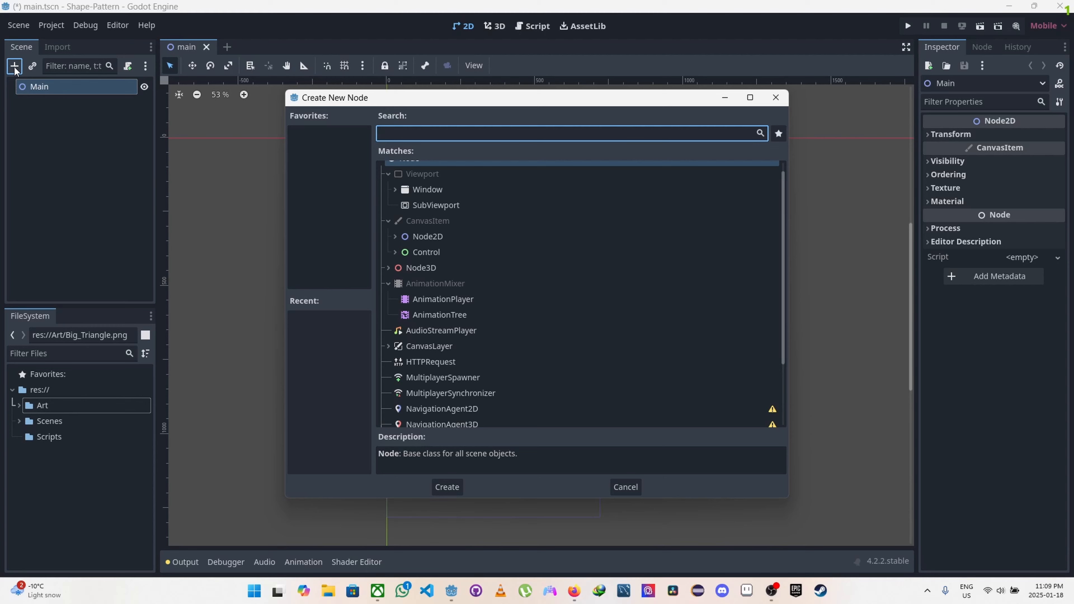
pyautogui.write('ca')
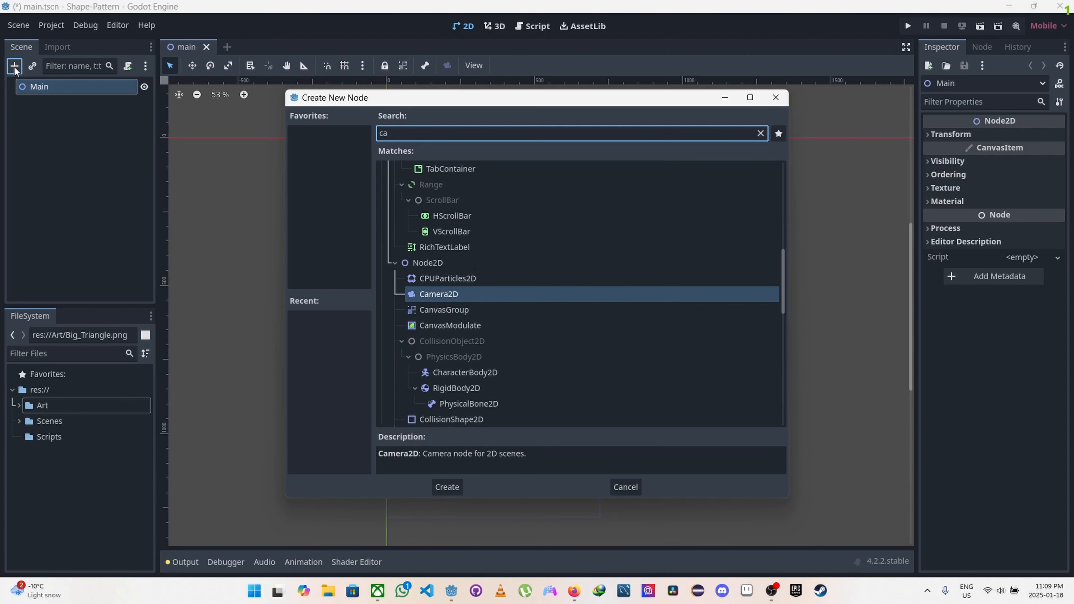
pyautogui.write('nvas')
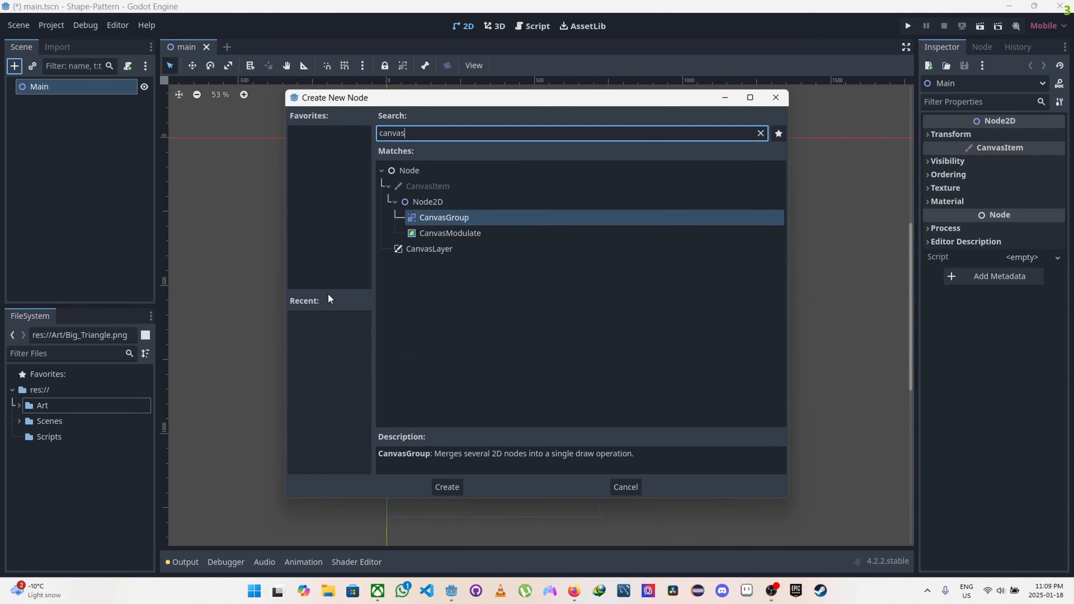
pyautogui.click(428, 248)
pyautogui.click(447, 486)
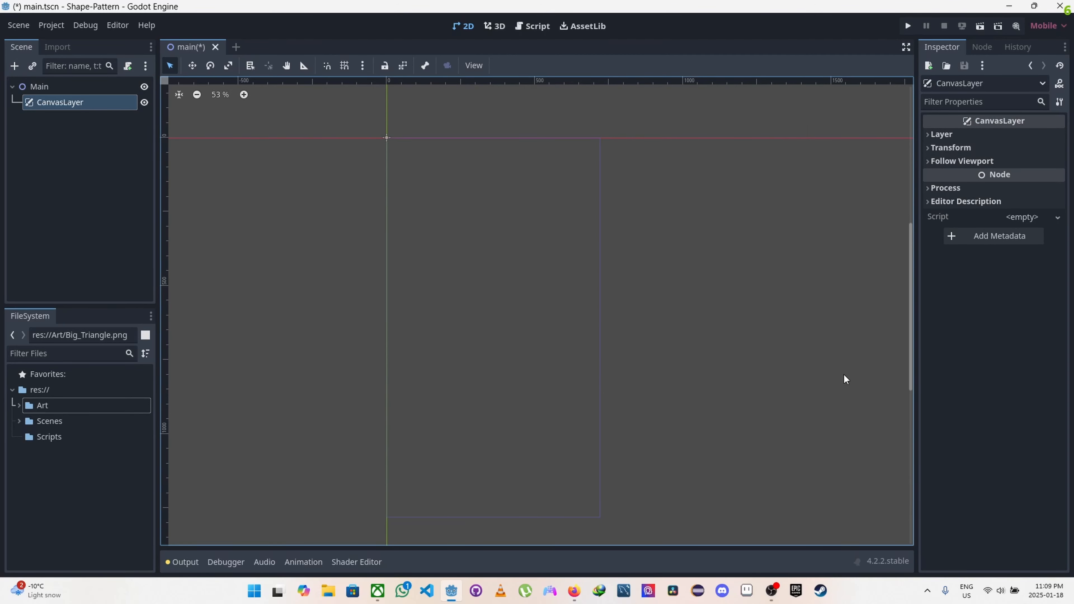
# Step: Rename the CanvasLayer node to GameUI
pyautogui.click(50, 99)
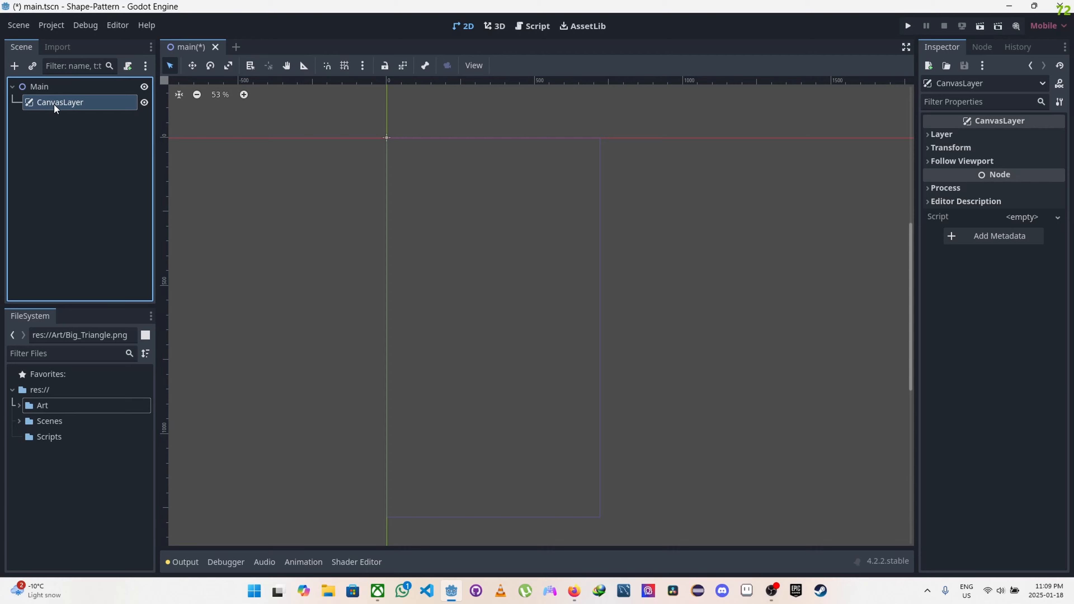
pyautogui.click(54, 103)
pyautogui.write('G')
pyautogui.press('capslock')
pyautogui.write('amm')
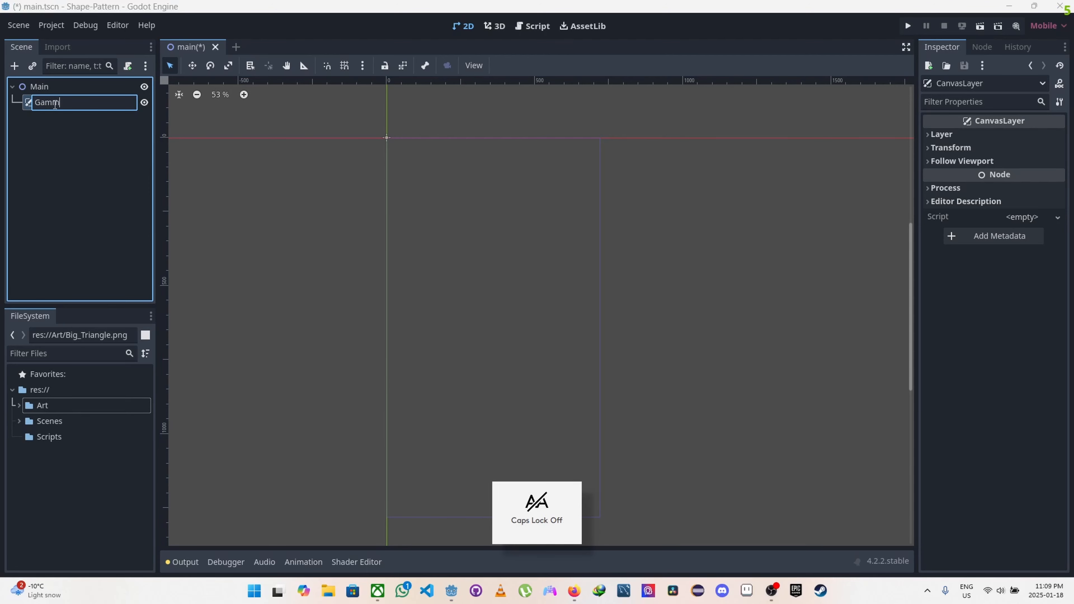
pyautogui.press('BackSpace')
pyautogui.write('e')
pyautogui.press('capslock')
pyautogui.write('UI')
pyautogui.press('Return')
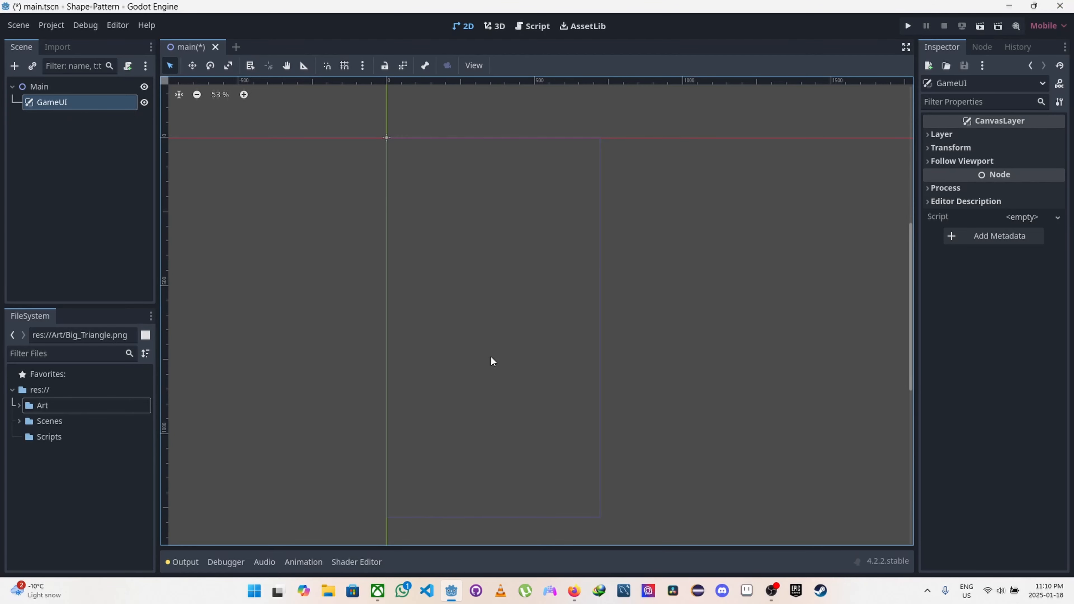
# Step: Add a Panel node as a child of GameUI
pyautogui.click(15, 66)
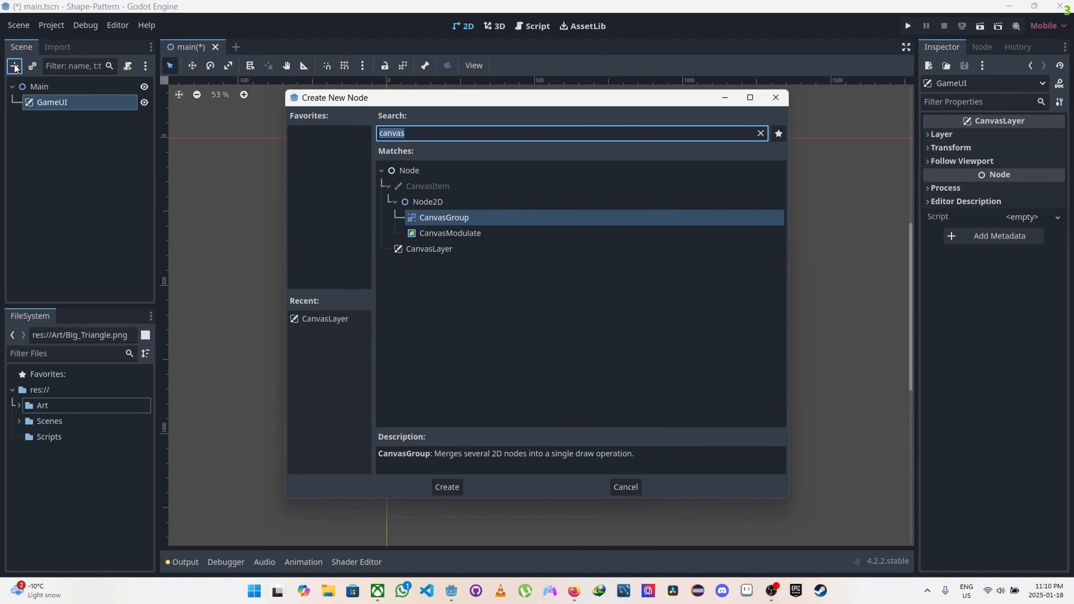
pyautogui.write('PANE')
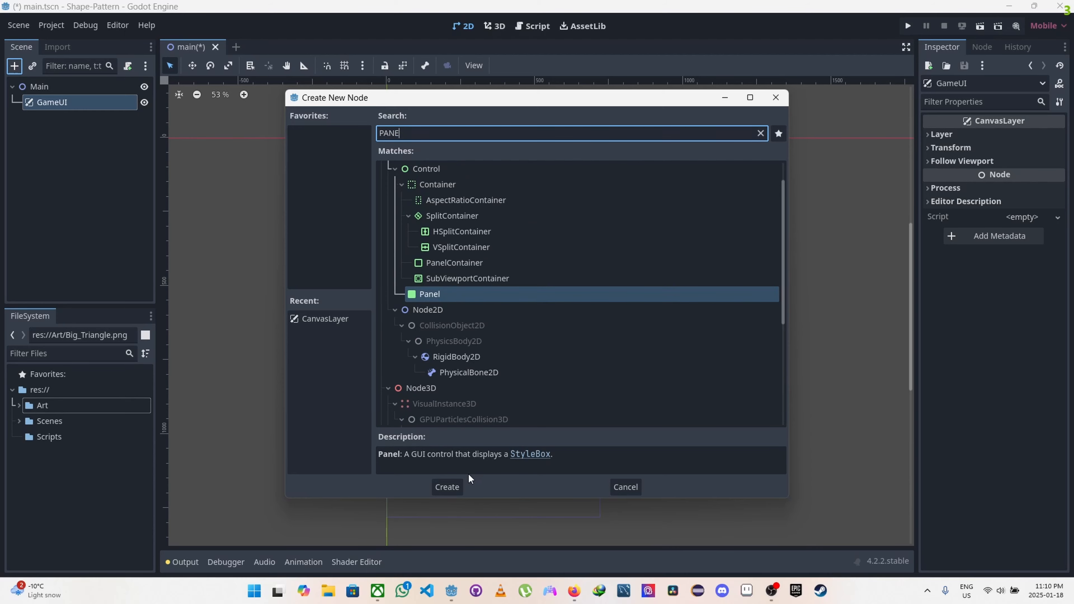
pyautogui.click(448, 487)
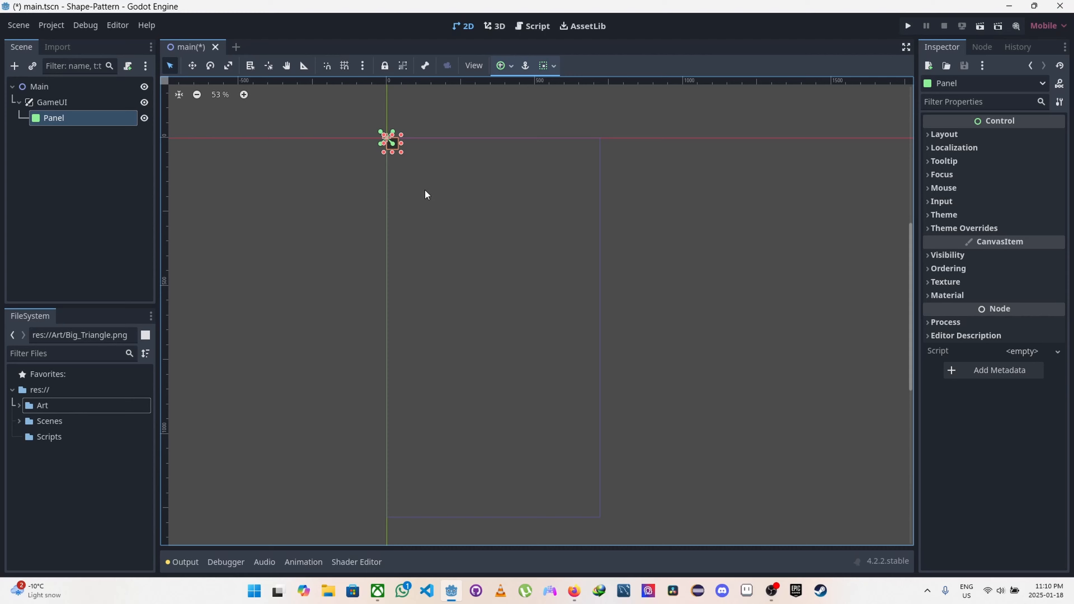
# Step: Rename the Panel node under GameUI to BigBox
pyautogui.click(58, 120)
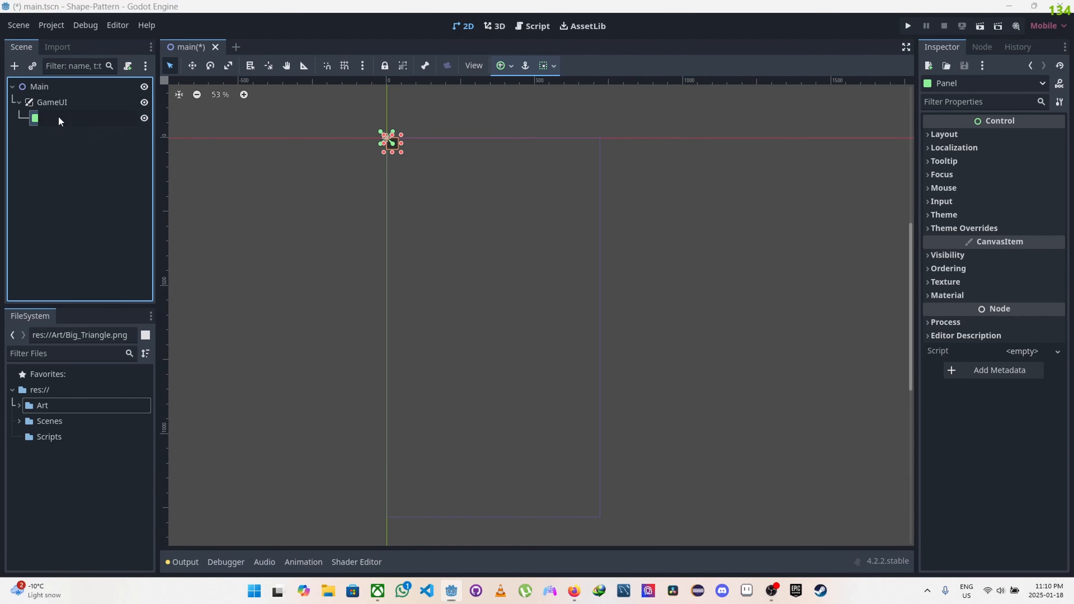
pyautogui.click(58, 117)
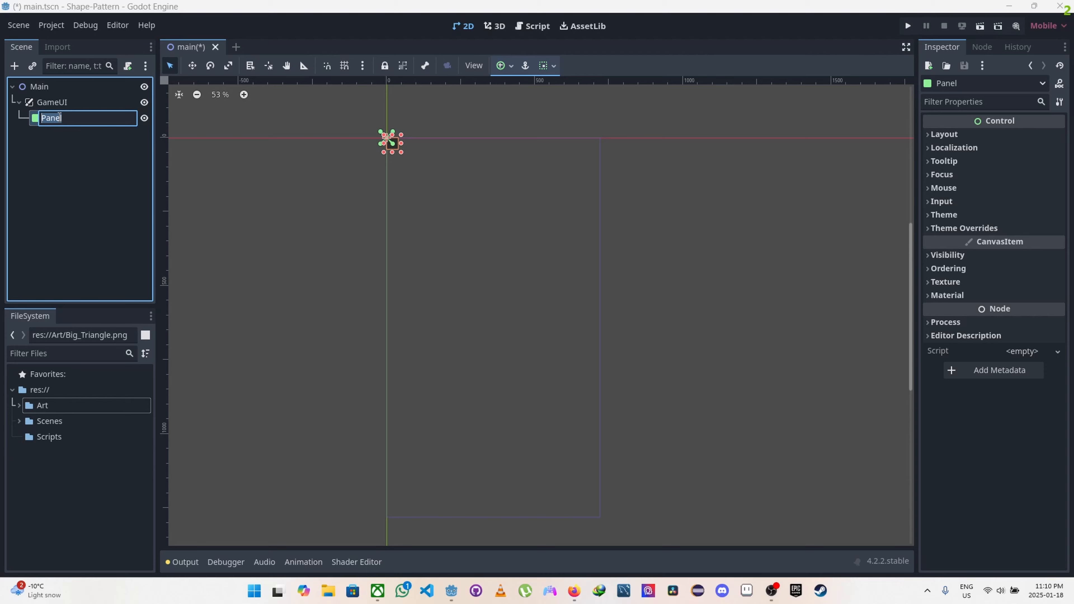
pyautogui.press('BackSpace')
pyautogui.press('capslock')
pyautogui.write('B')
pyautogui.press('capslock')
pyautogui.write('ig')
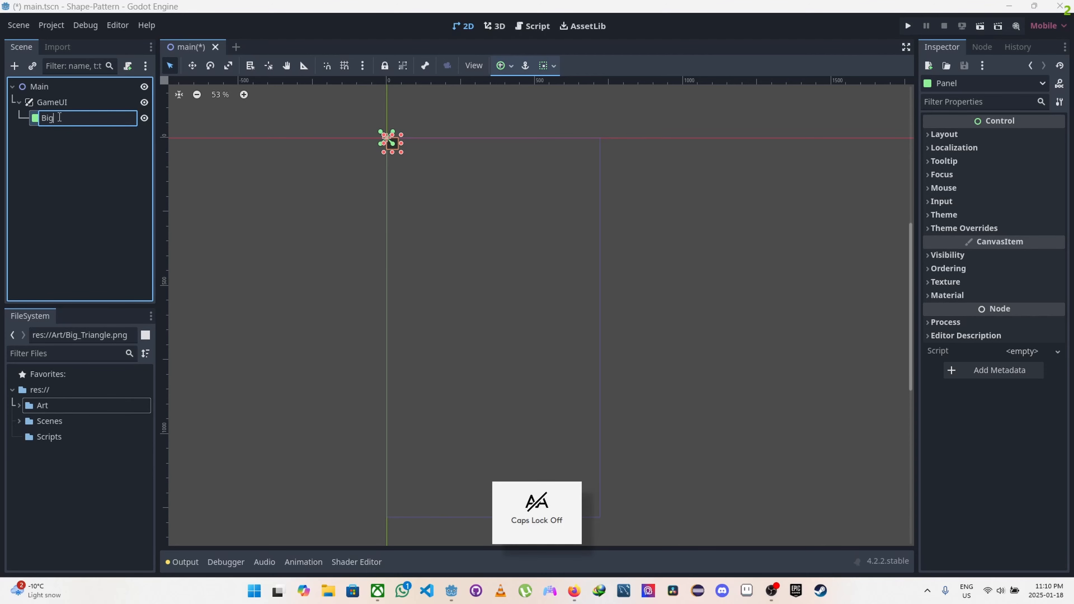
pyautogui.press('capslock')
pyautogui.write('B')
pyautogui.press('capslock')
pyautogui.write('ox')
pyautogui.press('Return')
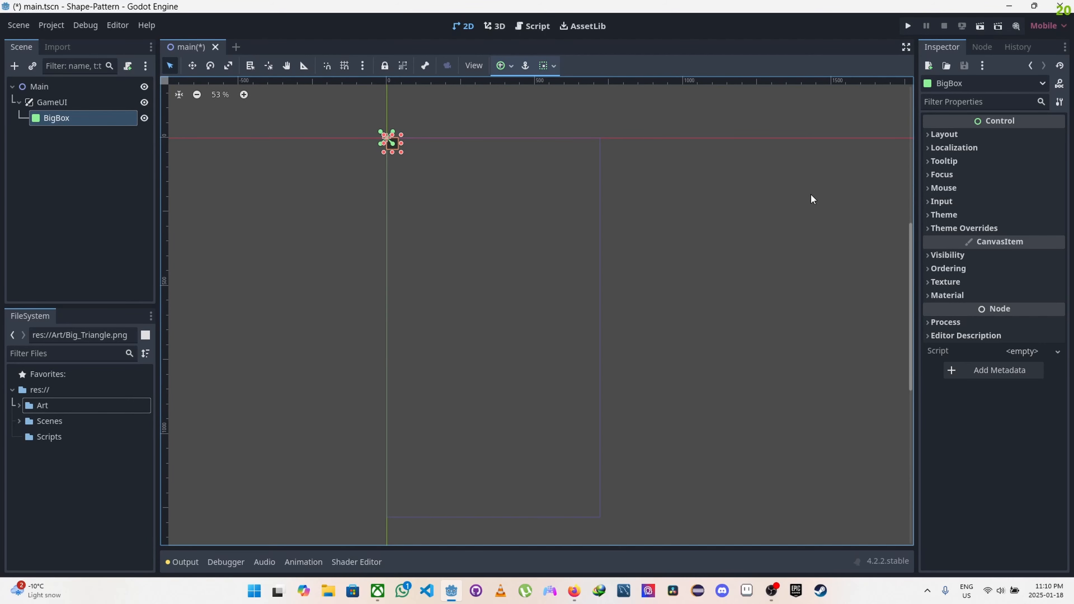
# Step: Set the BigBox panel's transform size to 500 px in both x and y
pyautogui.click(64, 106)
pyautogui.click(59, 120)
pyautogui.click(926, 133)
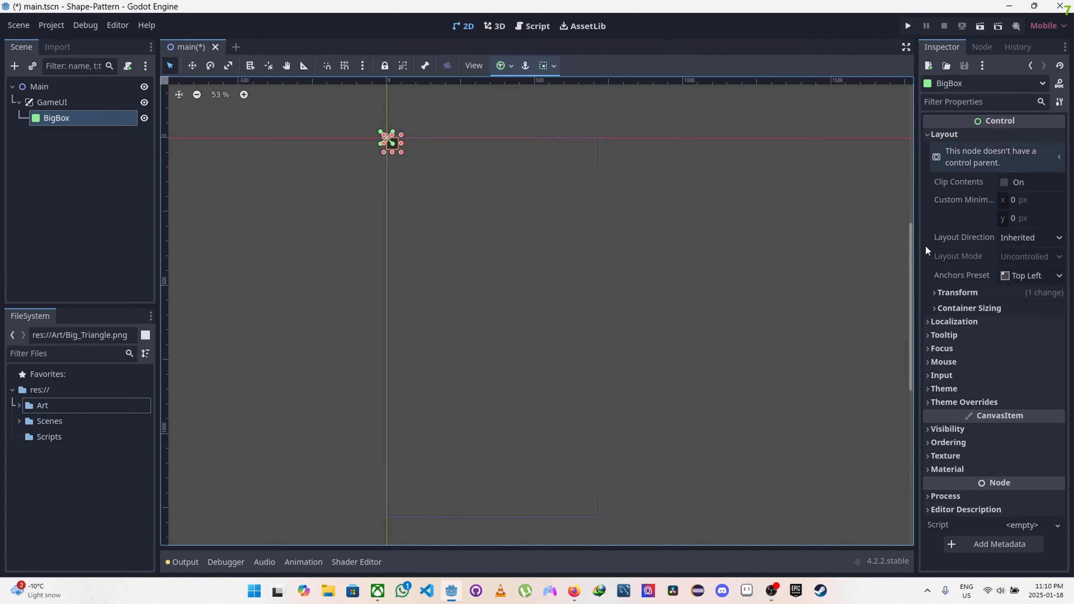
pyautogui.click(933, 293)
pyautogui.click(1025, 307)
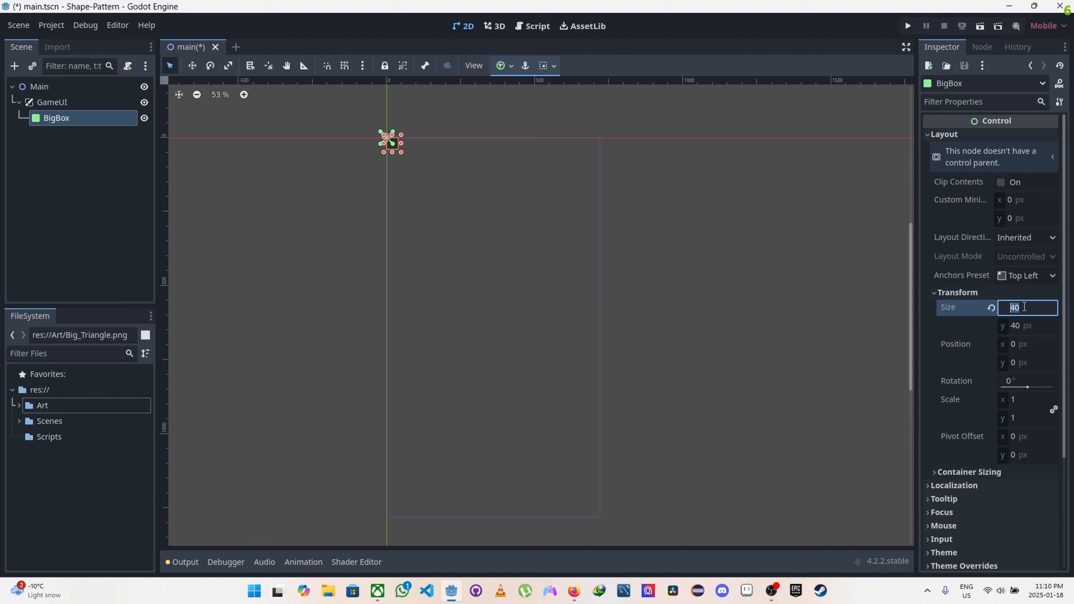
pyautogui.write('500')
pyautogui.press('Return')
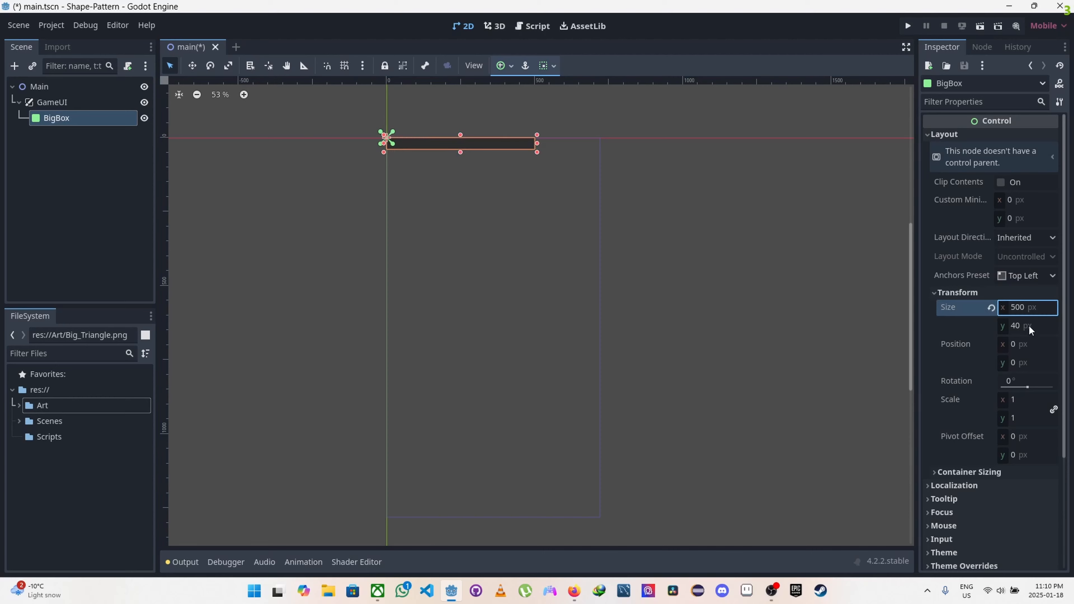
pyautogui.write('500')
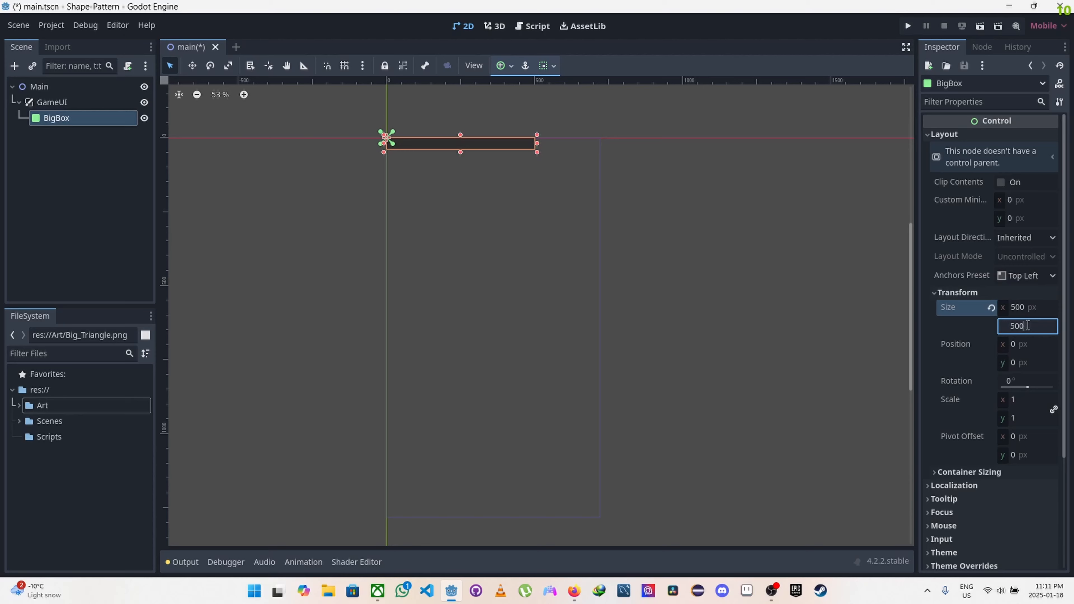
pyautogui.press('Return')
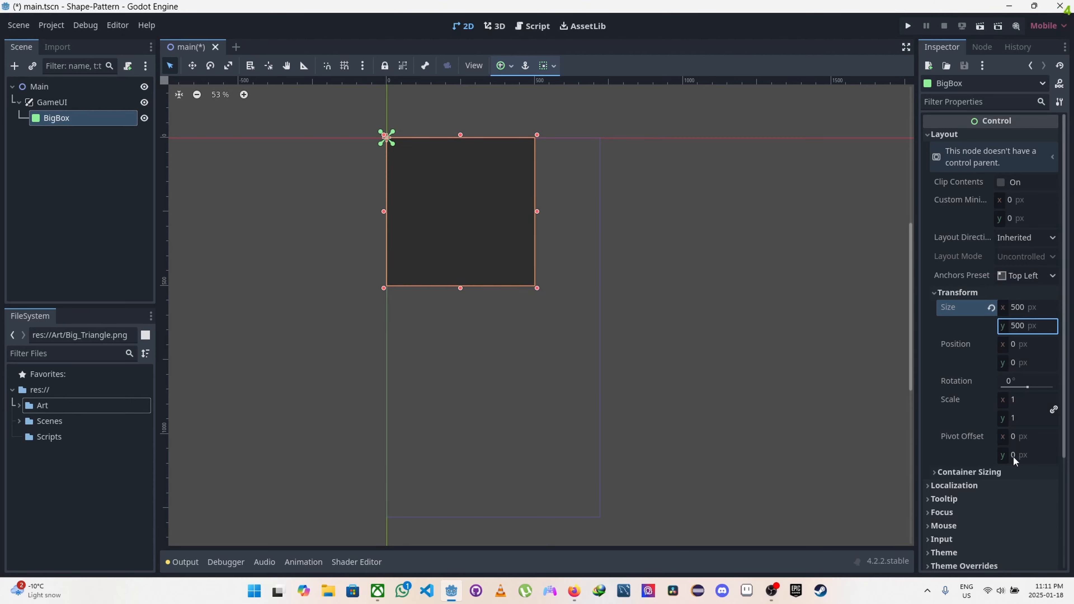
# Step: Set the BigBox panel's position to x 110 px, trying y 200 px and 180 px
pyautogui.click(1017, 345)
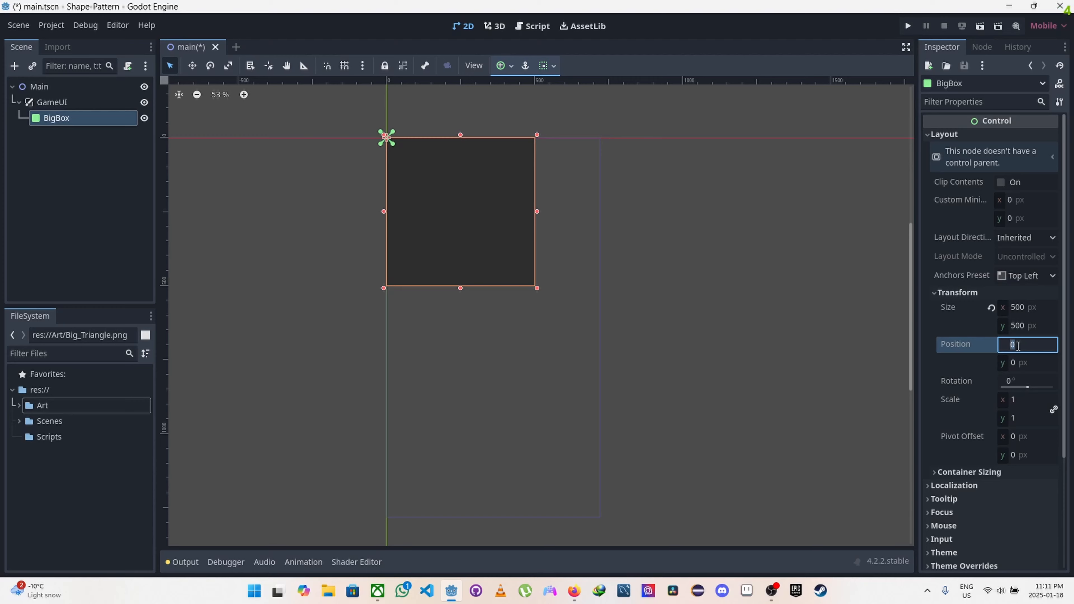
pyautogui.write('100')
pyautogui.press('Return')
pyautogui.click(1020, 367)
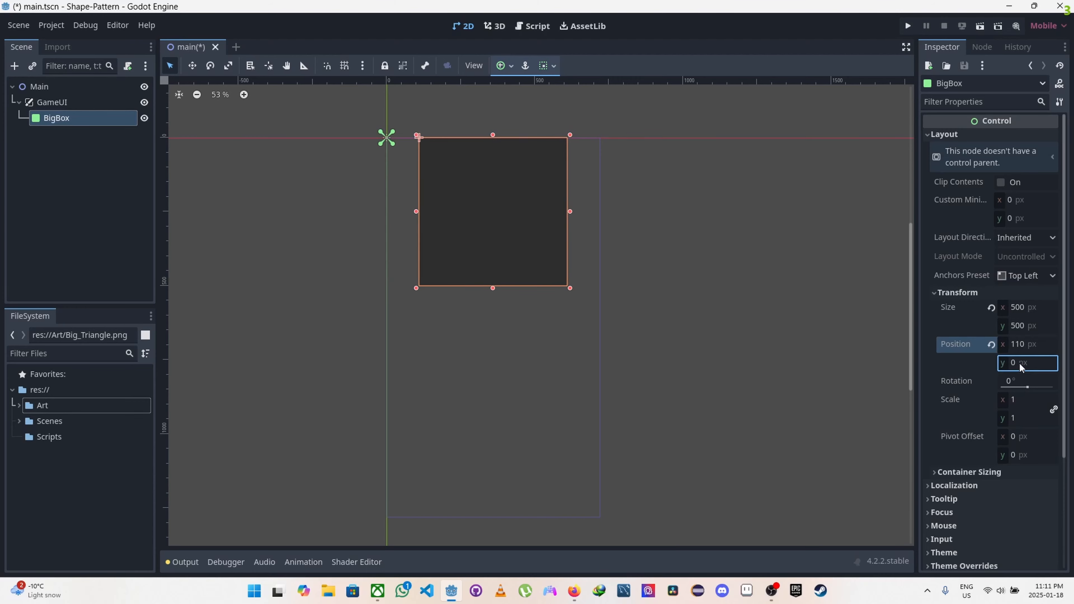
pyautogui.write('200')
pyautogui.press('Return')
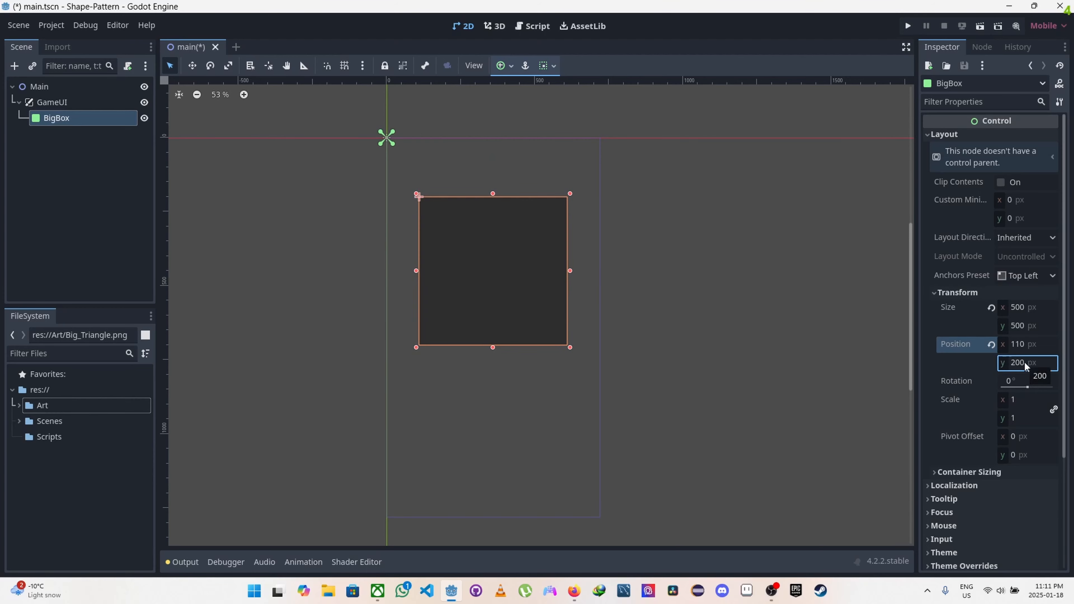
pyautogui.click(1025, 364)
pyautogui.press('BackSpace')
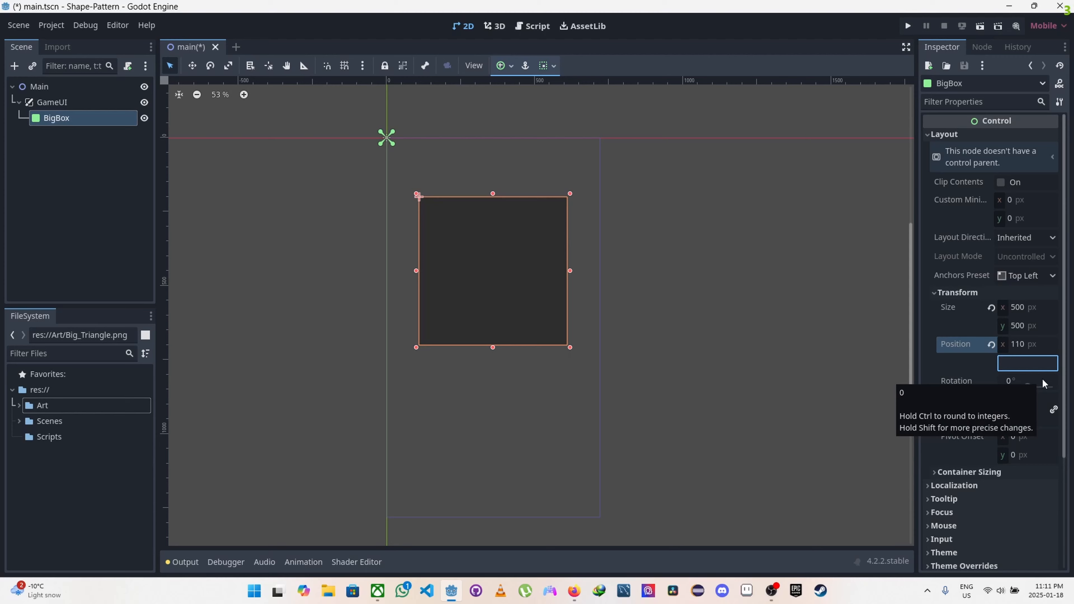
pyautogui.write('180')
pyautogui.press('Return')
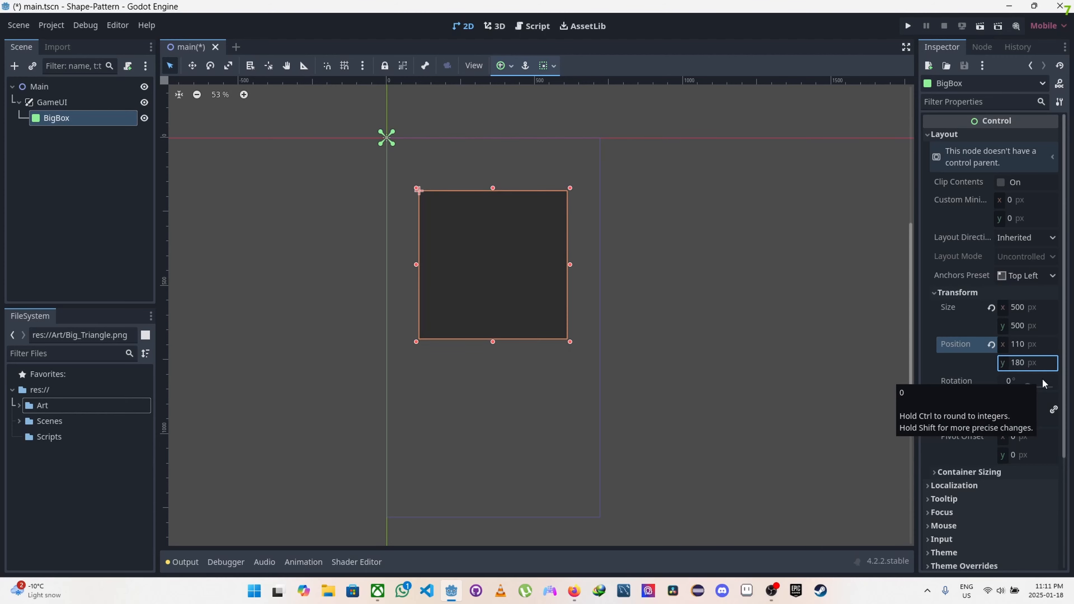
# Step: Move the BigBox panel up the canvas to about y 76 px and set its x position to 110 px
pyautogui.click(508, 237)
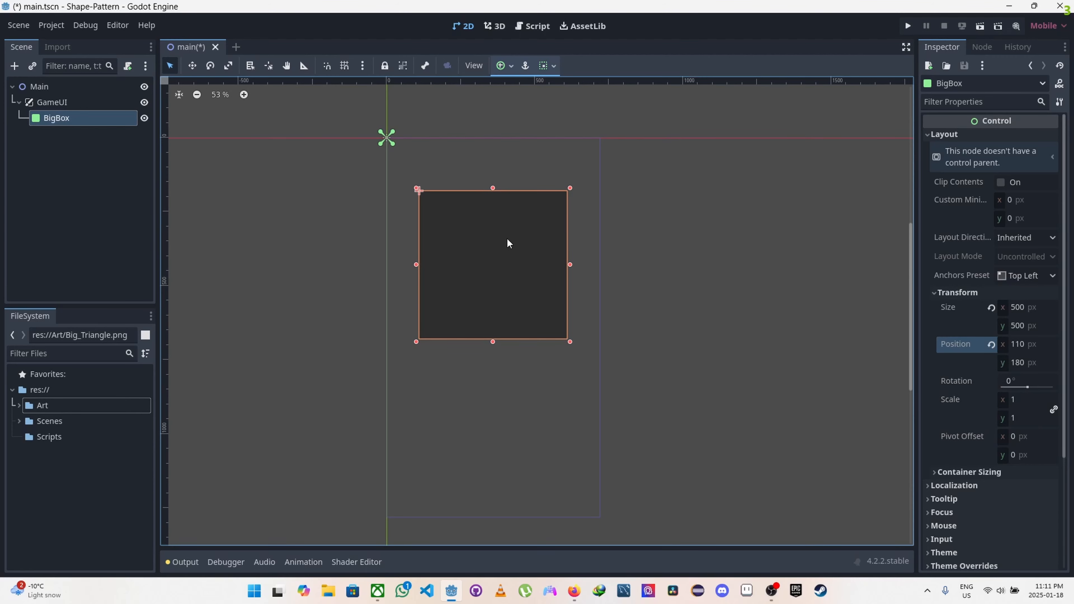
pyautogui.moveTo(507, 237); pyautogui.dragTo(508, 204)
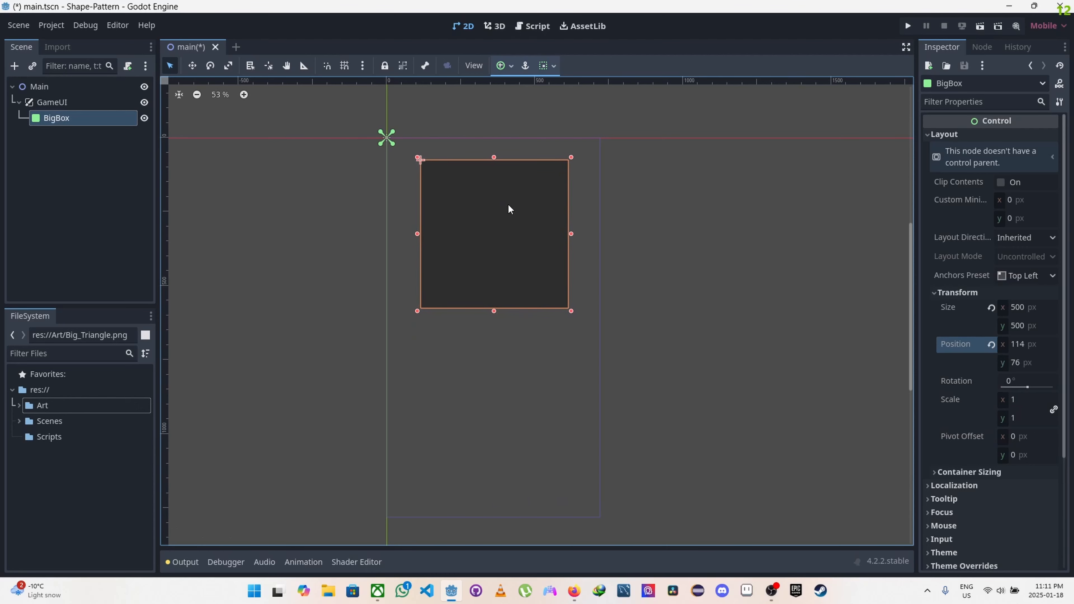
pyautogui.click(1020, 345)
pyautogui.write('110')
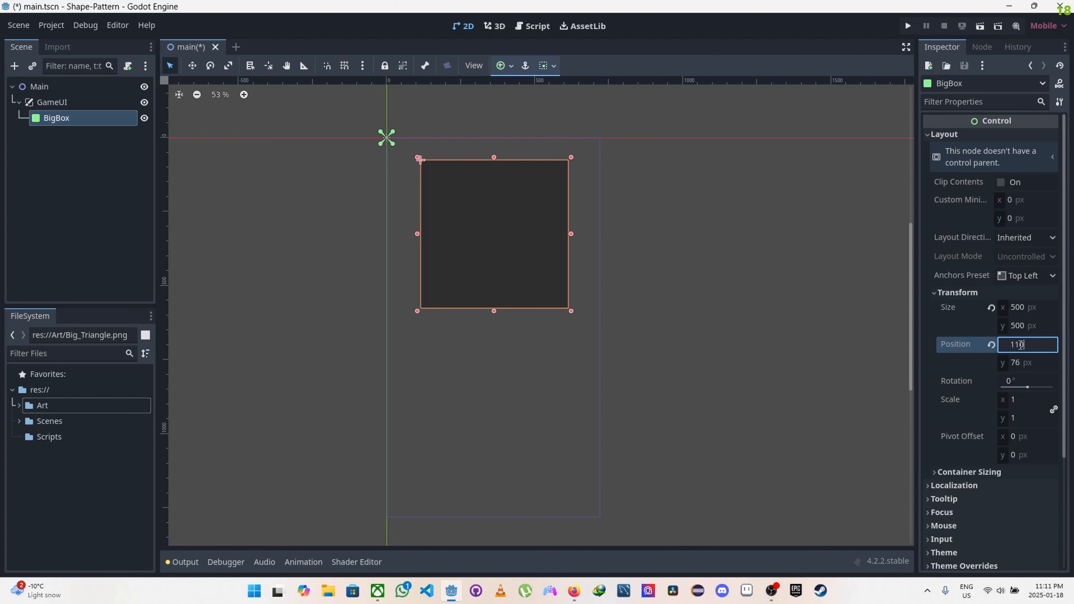
pyautogui.press('Return')
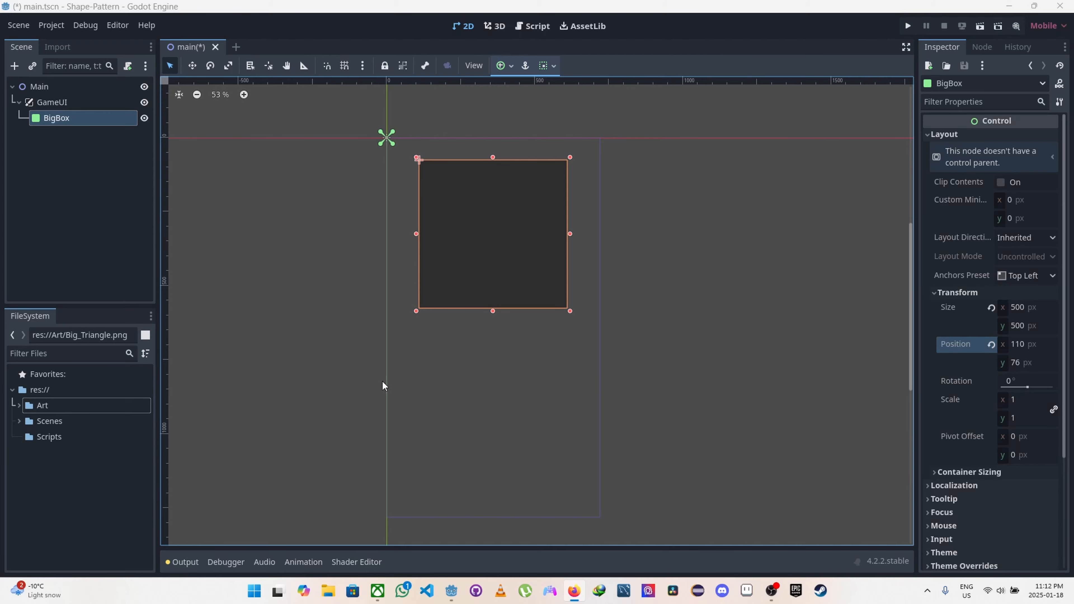
# Step: Add an HBoxContainer node as a child of GameUI
pyautogui.click(47, 108)
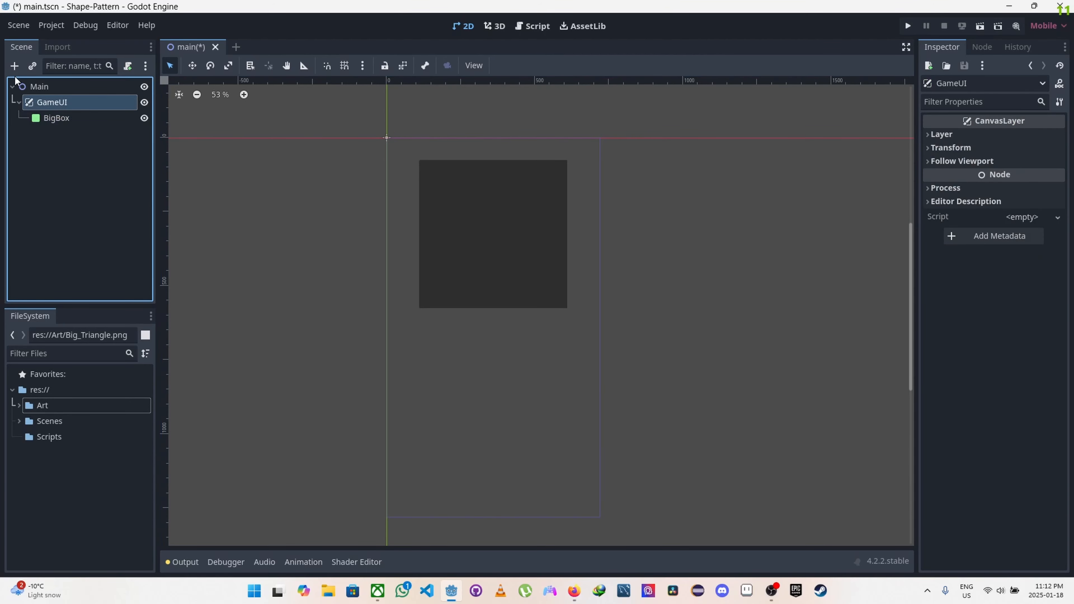
pyautogui.click(14, 66)
pyautogui.write('hb')
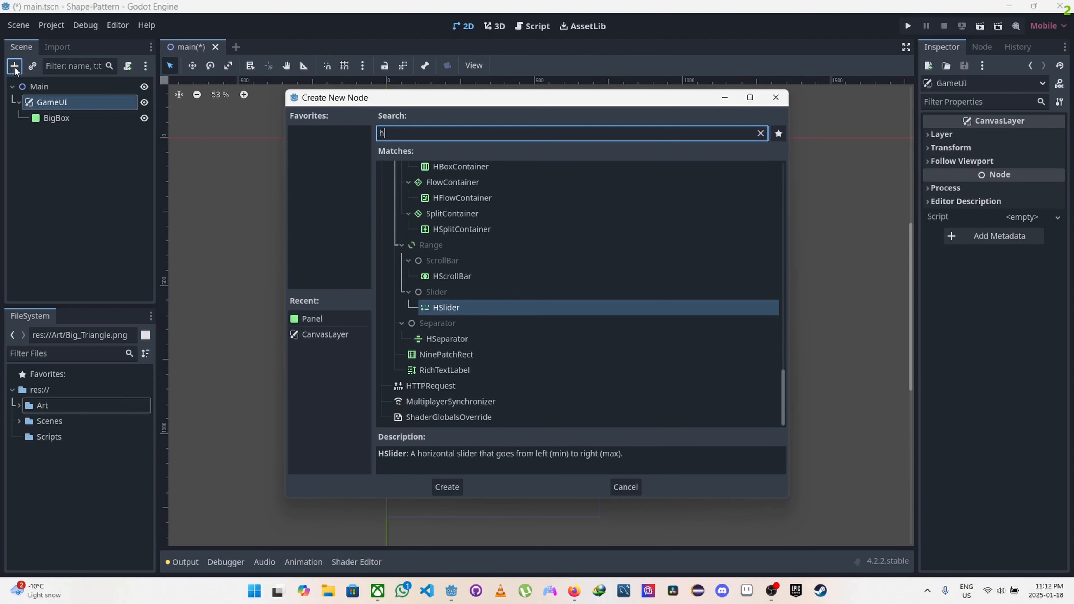
pyautogui.click(449, 487)
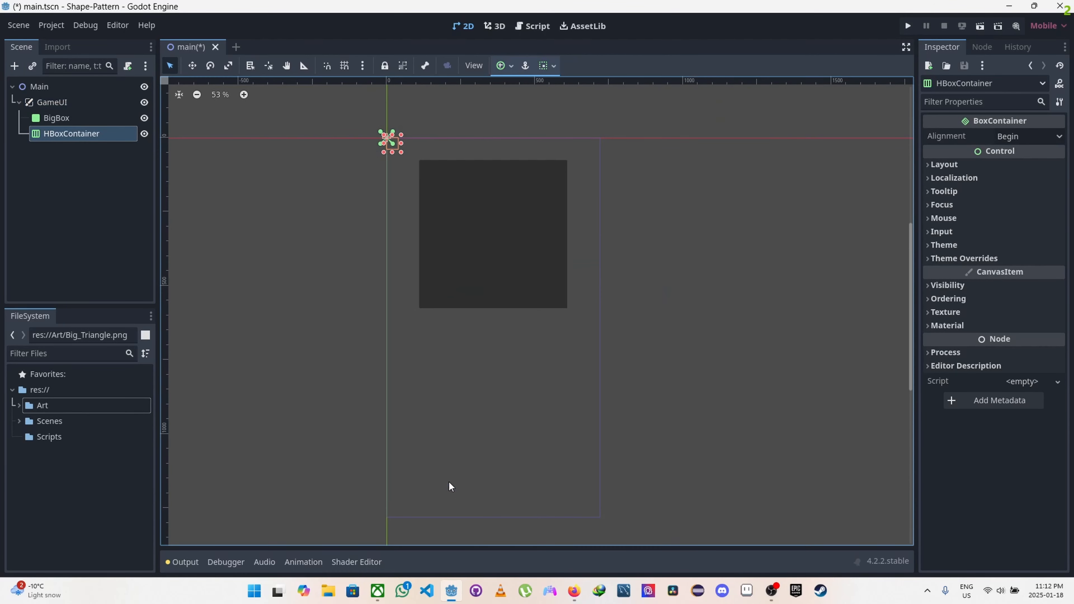
# Step: Rename the HBoxContainer node under GameUI to SmallBoxesContainer
pyautogui.doubleClick(62, 132)
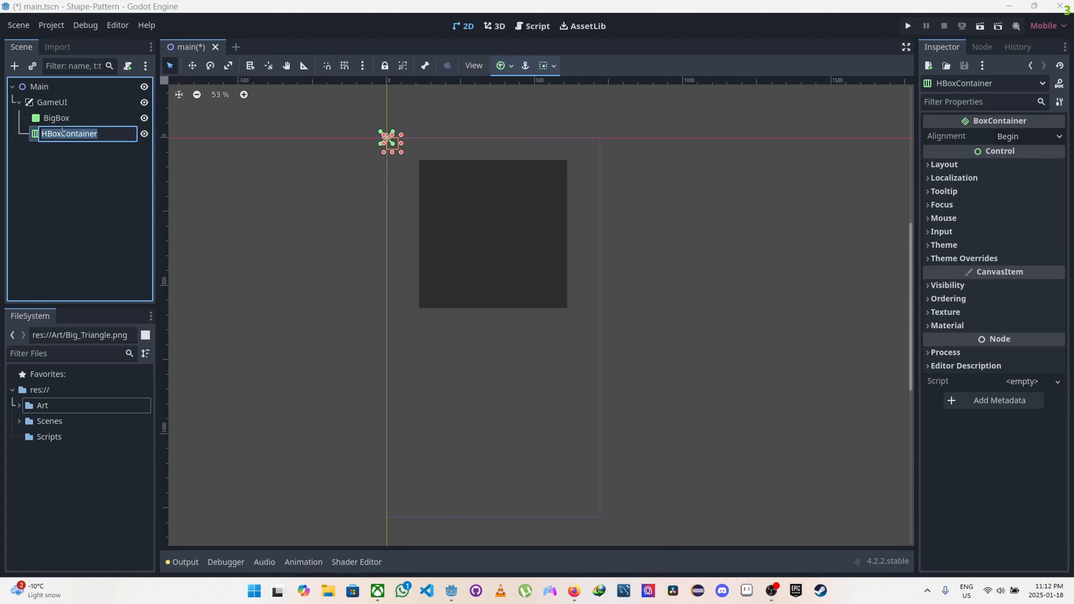
pyautogui.press('capslock')
pyautogui.write('Small')
pyautogui.press('capslock')
pyautogui.write('B')
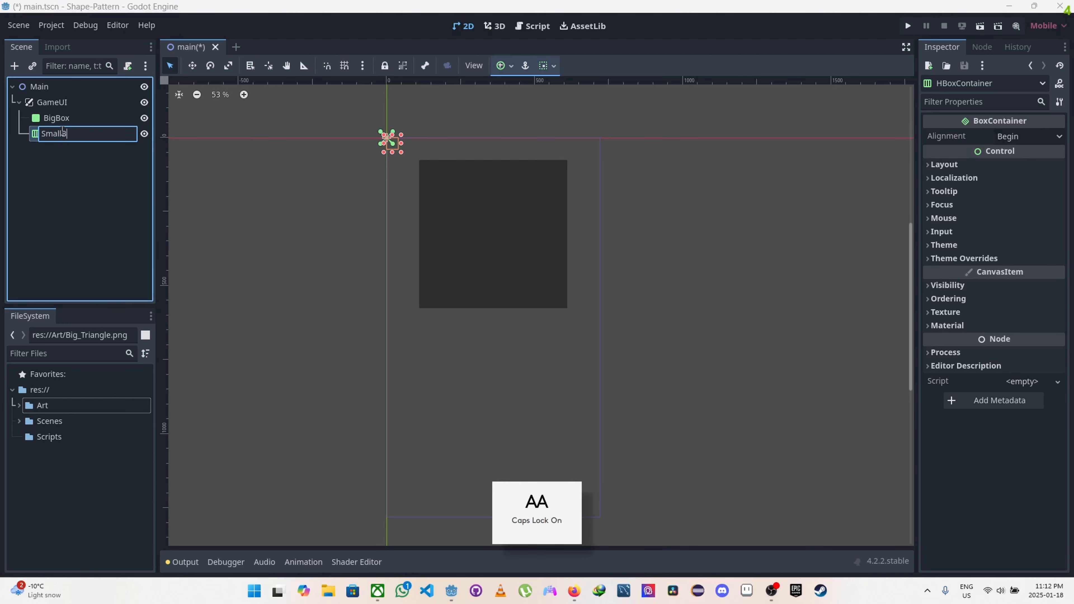
pyautogui.press('capslock')
pyautogui.write('oxes')
pyautogui.press('capslock')
pyautogui.write('C')
pyautogui.press('capslock')
pyautogui.write('ontainer')
pyautogui.press('Return')
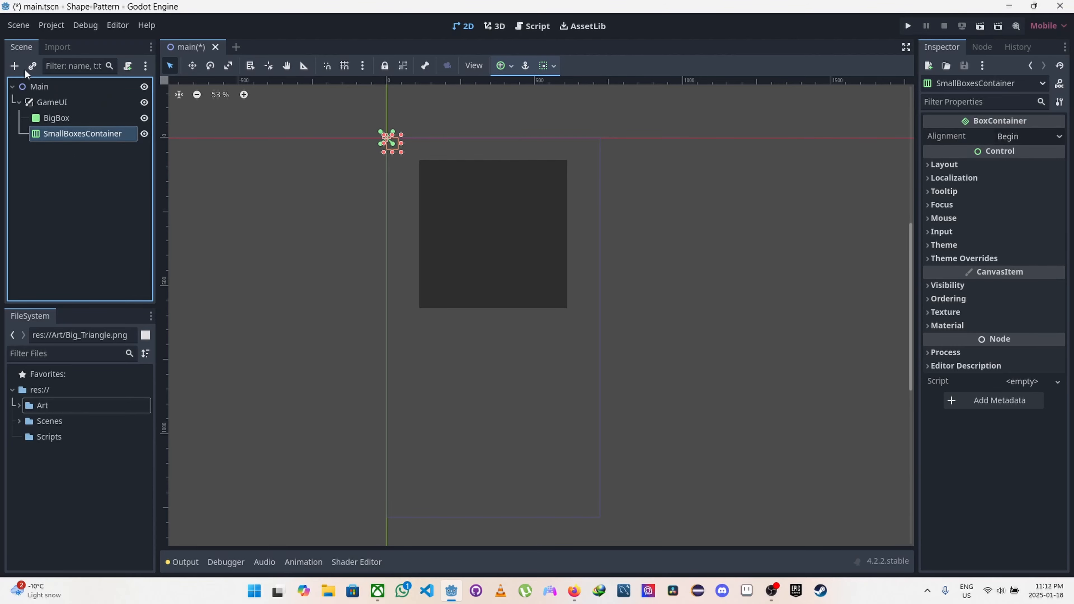
# Step: Add a Panel node as a child of SmallBoxesContainer
pyautogui.click(13, 66)
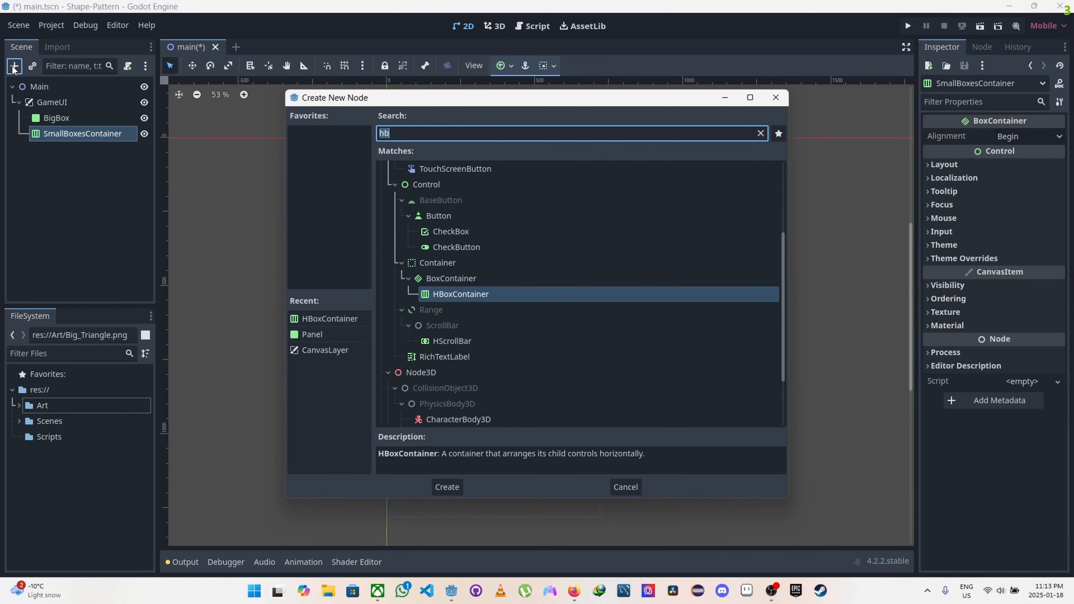
pyautogui.write('panels')
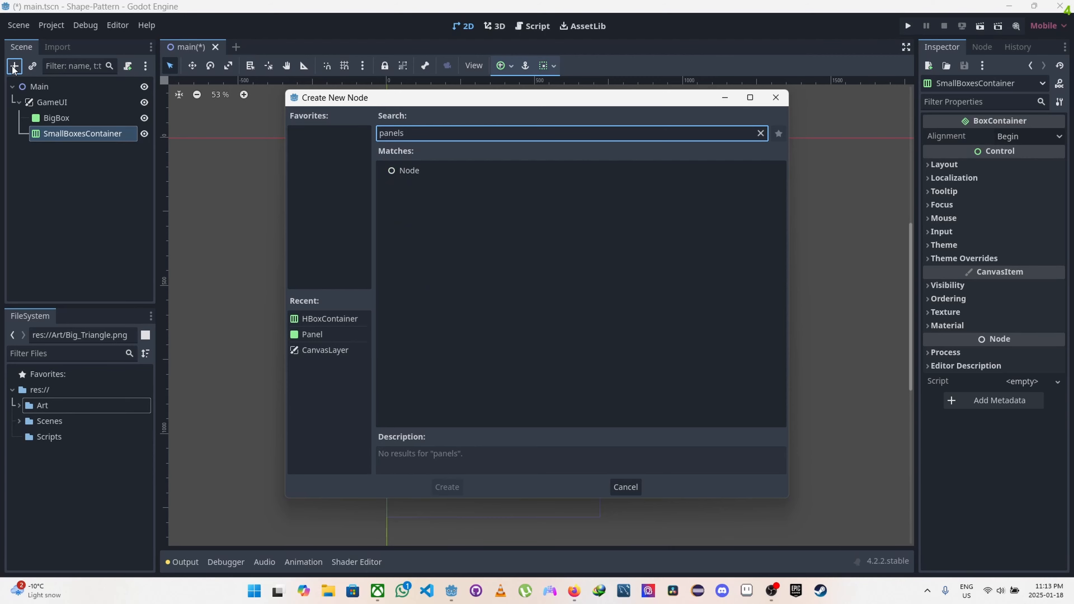
pyautogui.press('BackSpace')
pyautogui.click(450, 486)
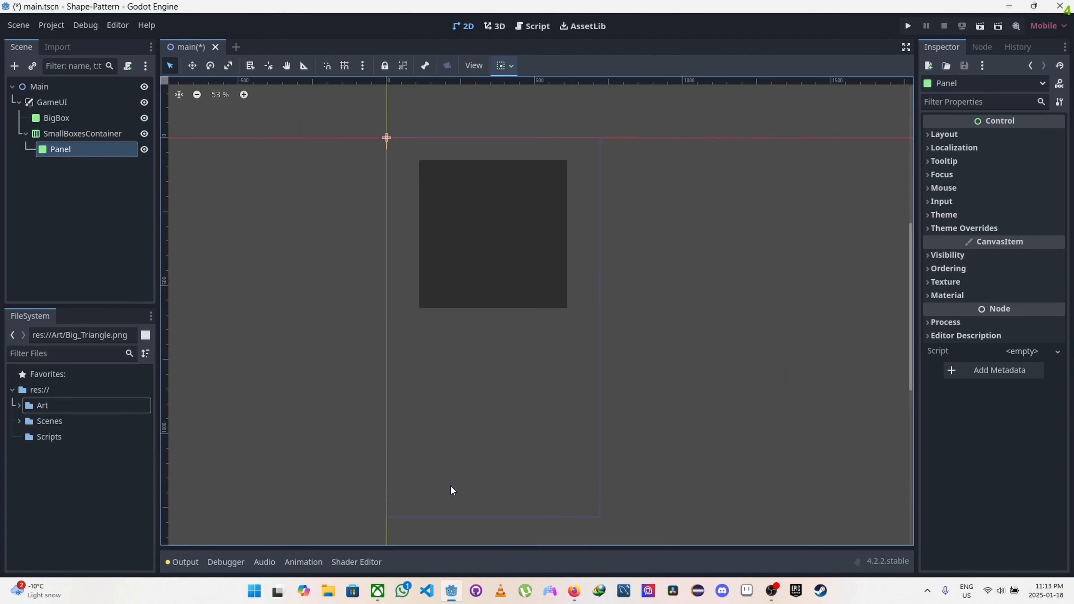
# Step: Duplicate the Panel node inside SmallBoxesContainer three times
pyautogui.click(58, 150)
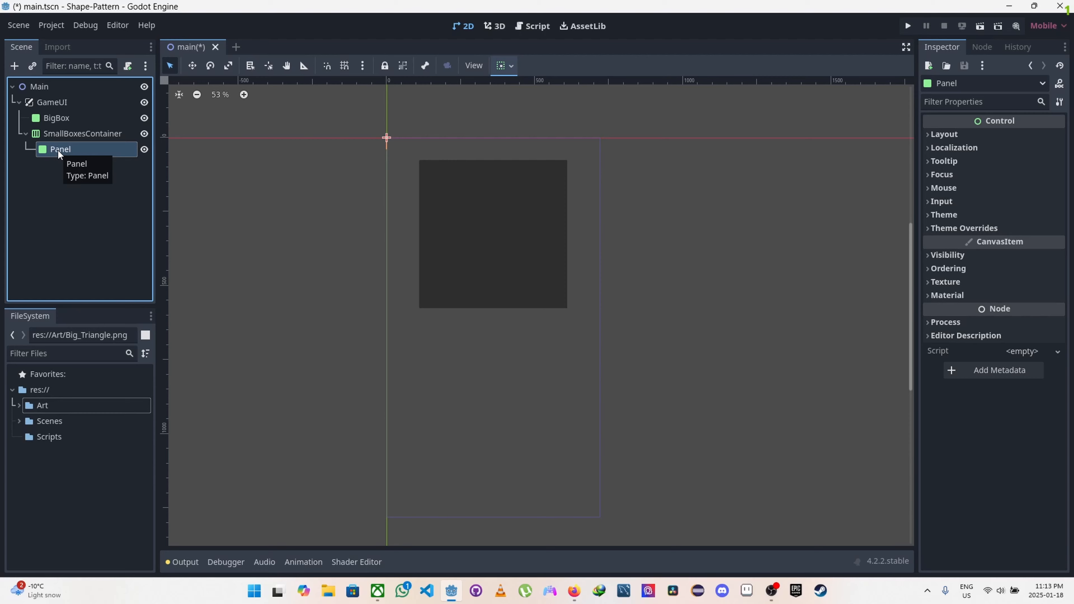
pyautogui.hotkey('ctrl', 'd')
pyautogui.hotkey('ctrl', 'd')
pyautogui.hotkey('ctrl', 'd')
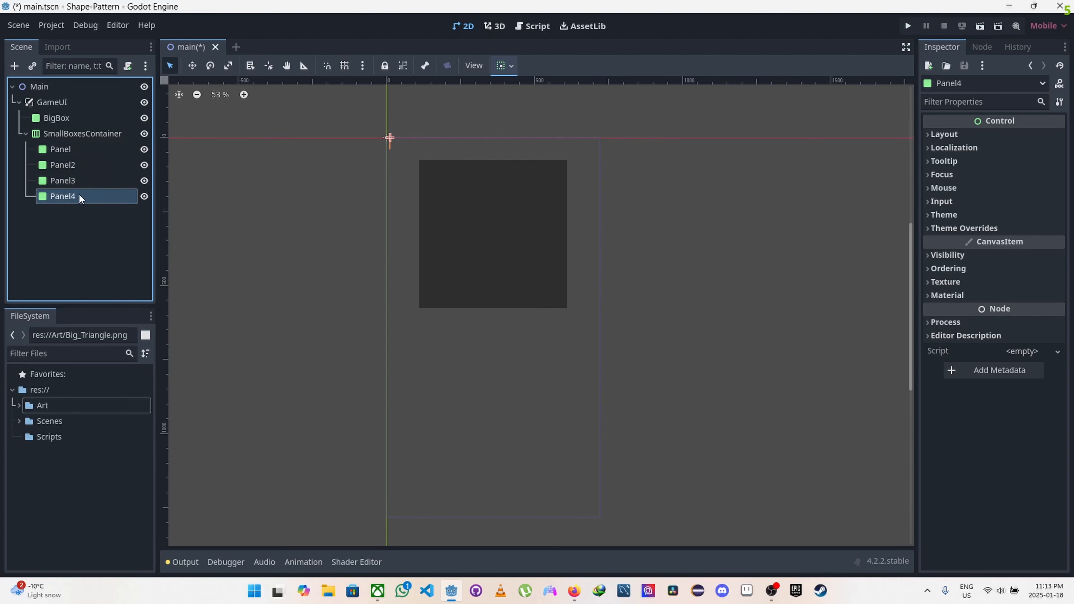
# Step: Rename the first Panel node under SmallBoxesContainer to SmallBox1
pyautogui.click(61, 152)
pyautogui.doubleClick(66, 149)
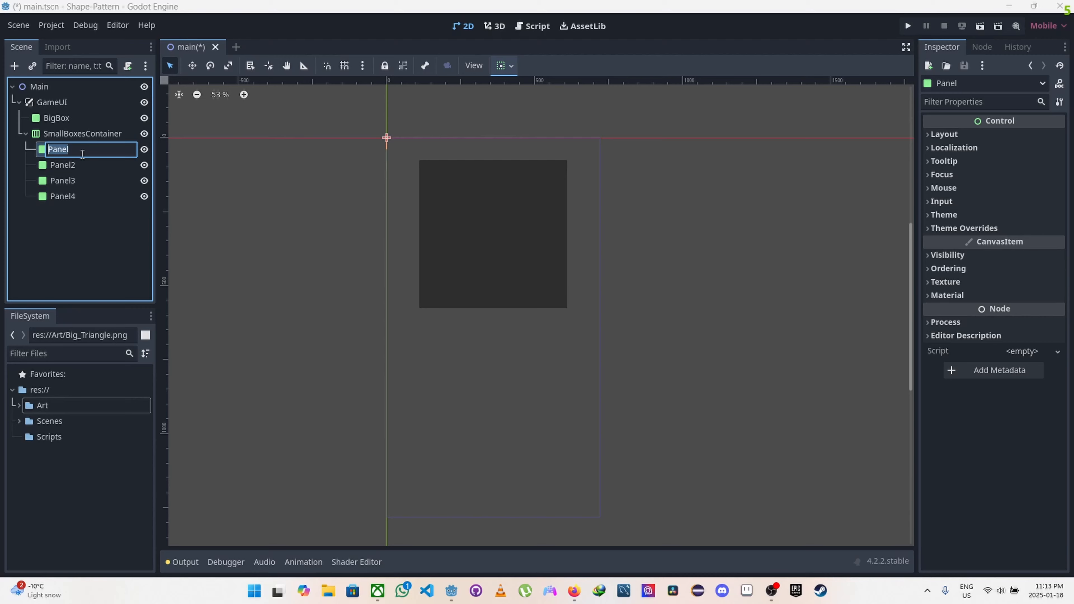
pyautogui.press('capslock')
pyautogui.write('Sm')
pyautogui.press('capslock')
pyautogui.write('mallB')
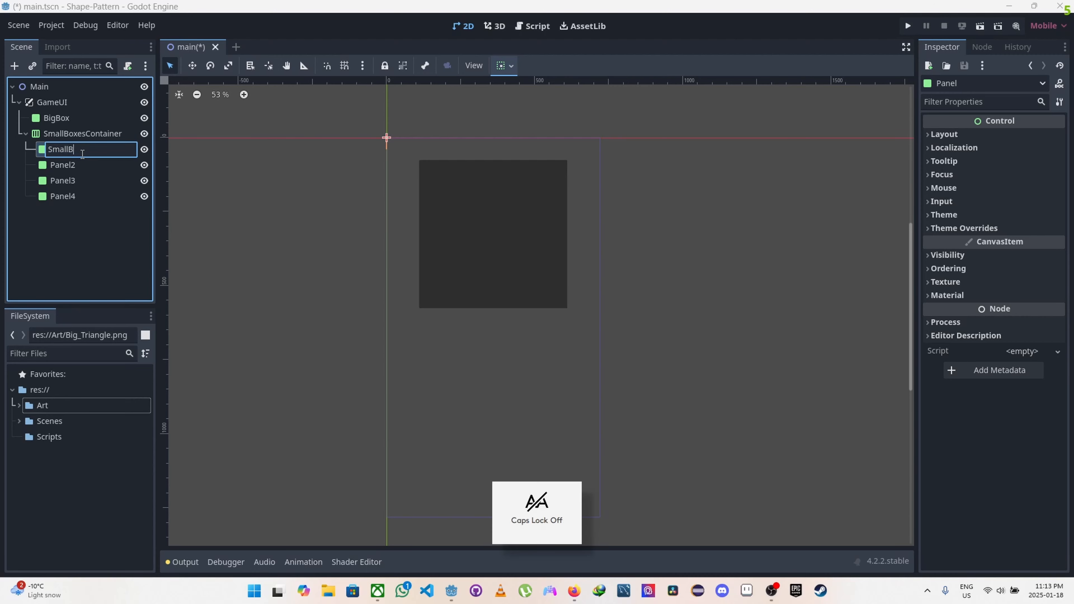
pyautogui.write('ox1')
pyautogui.press('Return')
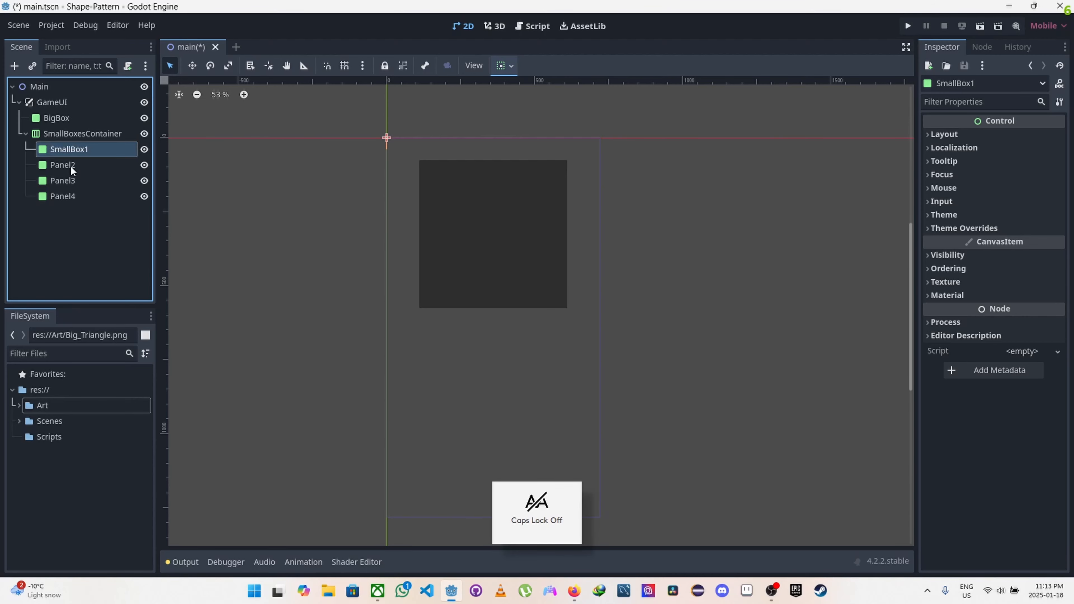
# Step: Rename the Panel2 node under SmallBoxesContainer to SmallBox2
pyautogui.click(67, 166)
pyautogui.doubleClick(69, 165)
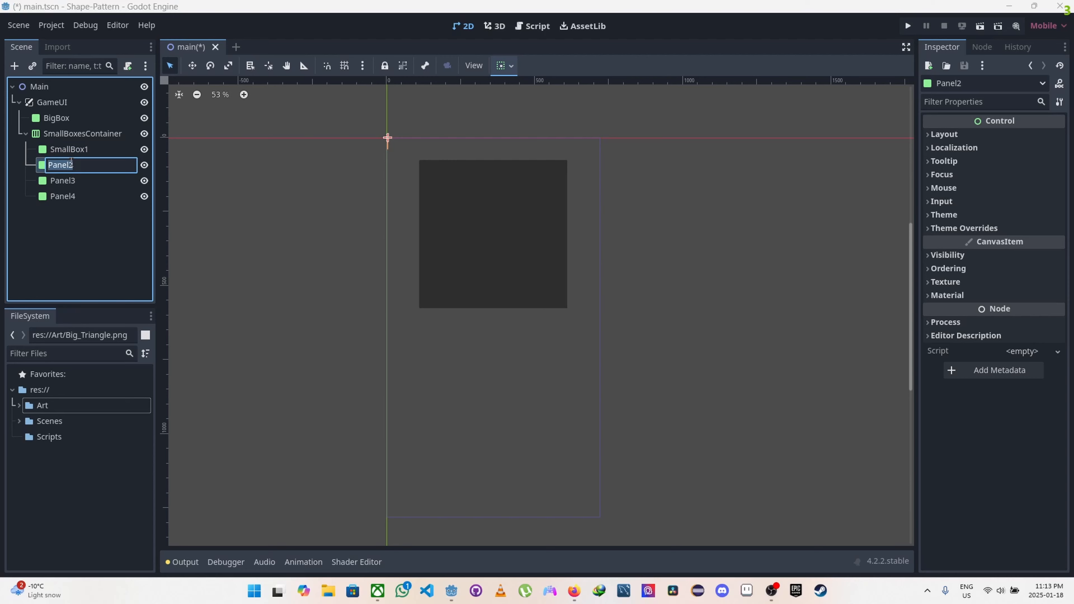
pyautogui.press('capslock')
pyautogui.write('S')
pyautogui.press('capslock')
pyautogui.write('mallBox2')
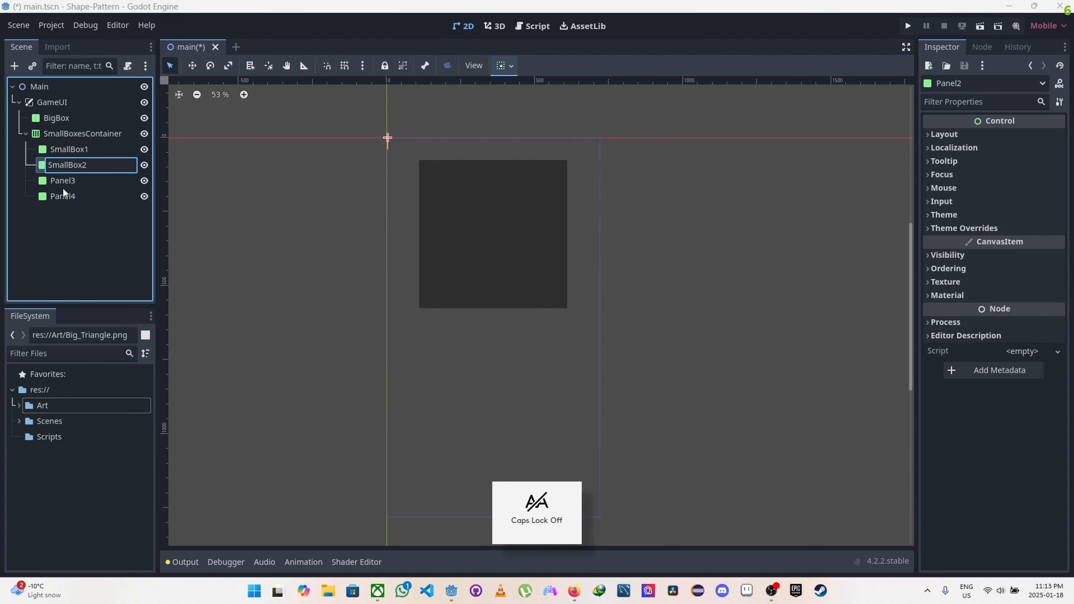
pyautogui.press('Return')
# Step: Rename the Panel3 node under SmallBoxesContainer to SmallBox3
pyautogui.click(63, 181)
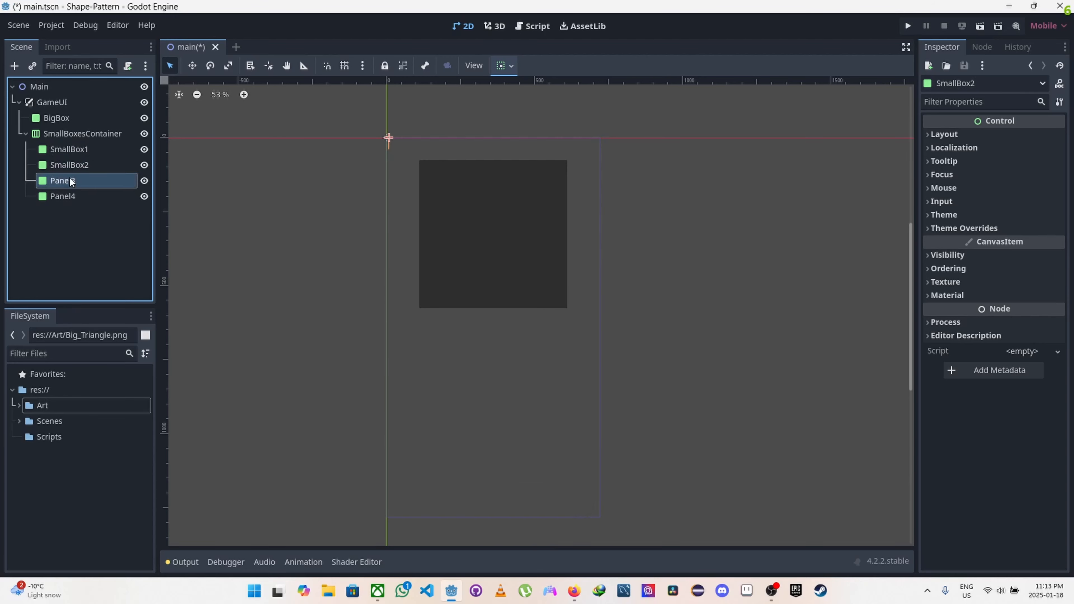
pyautogui.doubleClick(69, 182)
pyautogui.press('capslock')
pyautogui.write('S')
pyautogui.press('capslock')
pyautogui.write('mall')
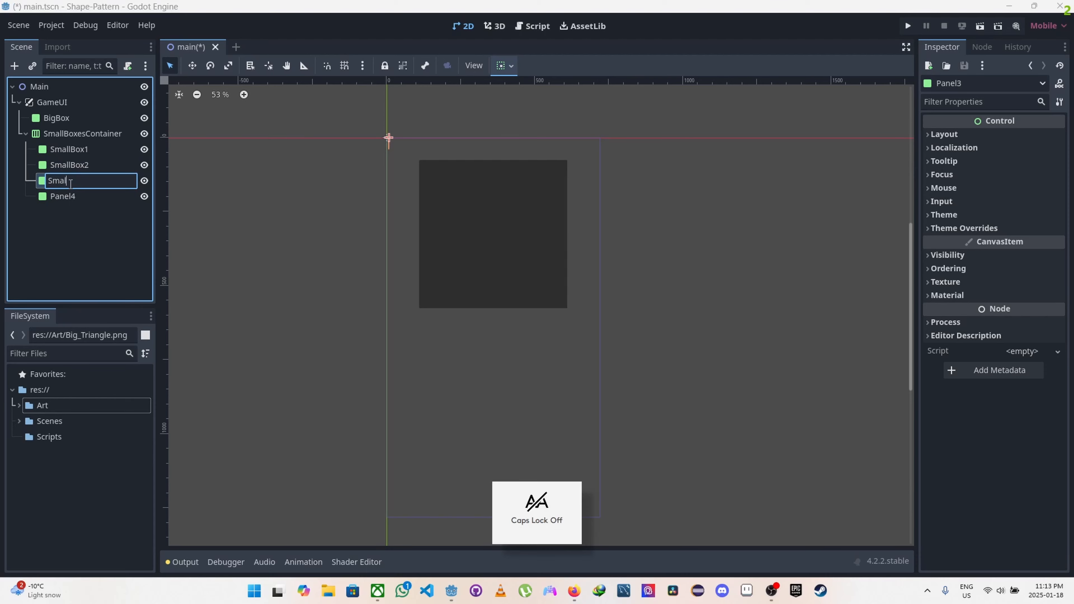
pyautogui.press('capslock')
pyautogui.write('B')
pyautogui.press('capslock')
pyautogui.write('ox3')
pyautogui.press('Return')
# Step: Rename the Panel4 node under SmallBoxesContainer to SmallBox4
pyautogui.click(66, 198)
pyautogui.doubleClick(70, 198)
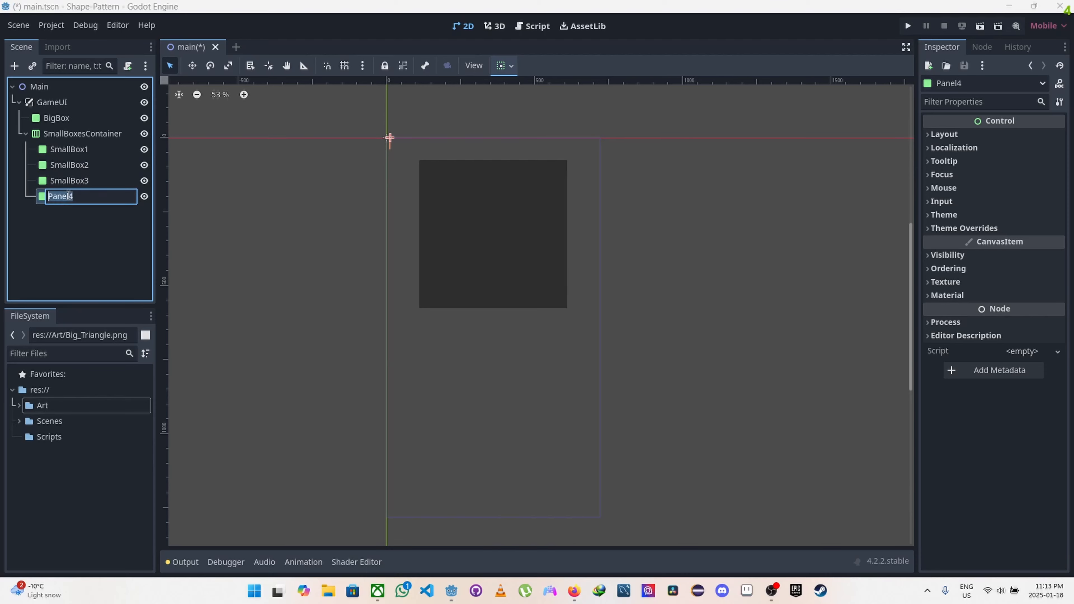
pyautogui.press('capslock')
pyautogui.write('S')
pyautogui.press('capslock')
pyautogui.write('mall')
pyautogui.press('capslock')
pyautogui.write('Bo')
pyautogui.press('capslock')
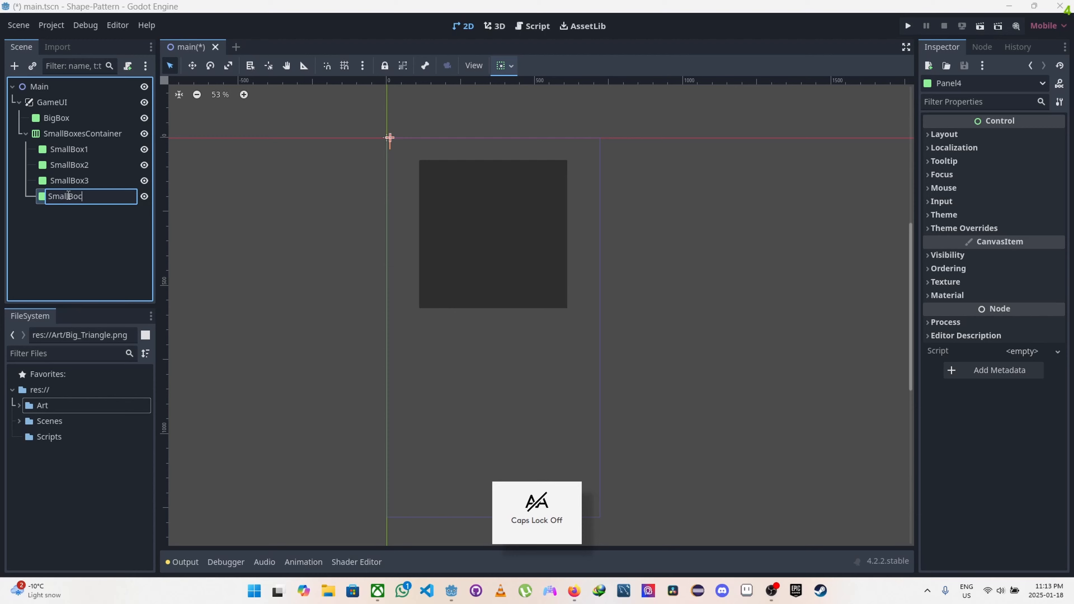
pyautogui.write('x5')
pyautogui.press('BackSpace')
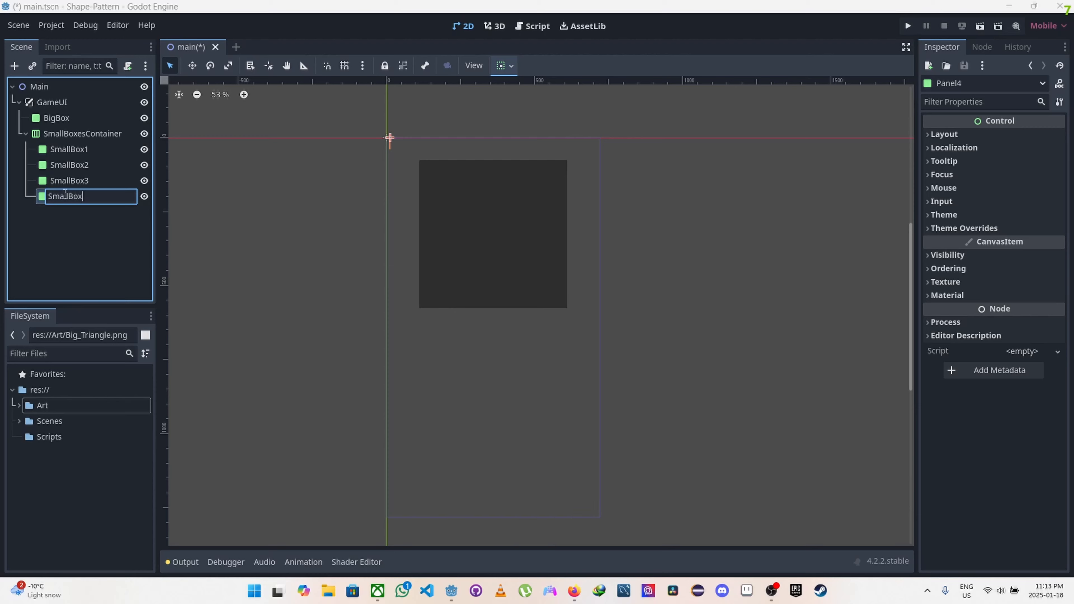
pyautogui.write('4')
pyautogui.press('Return')
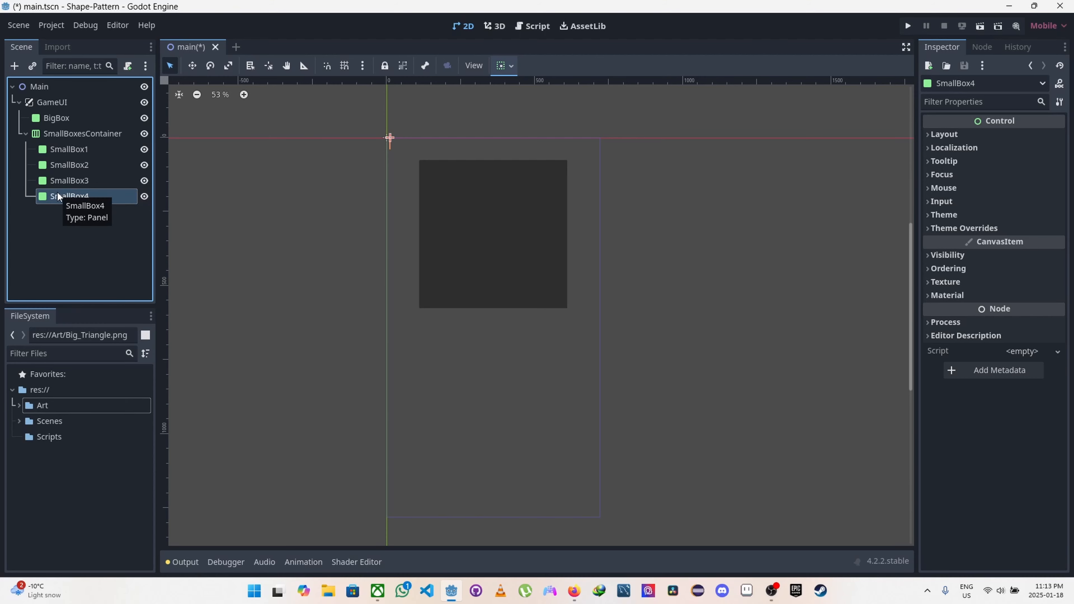
# Step: Set SmallBoxesContainer's Y position to 800 px, and reposition it freehand beneath BigBox at about x 62, y 674
pyautogui.click(67, 135)
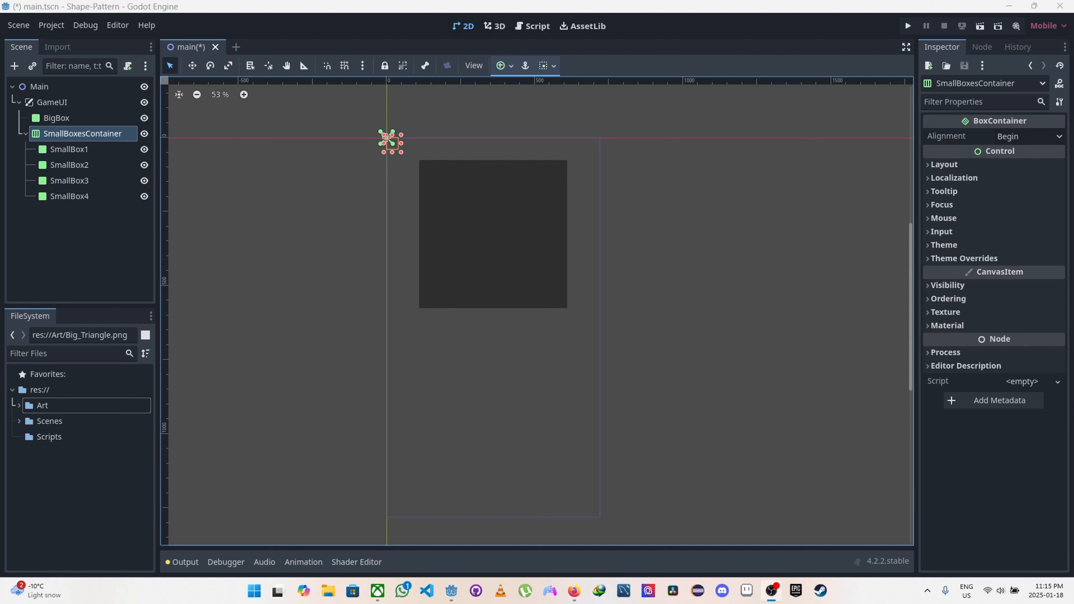
pyautogui.hotkey('alt', 'Tab')
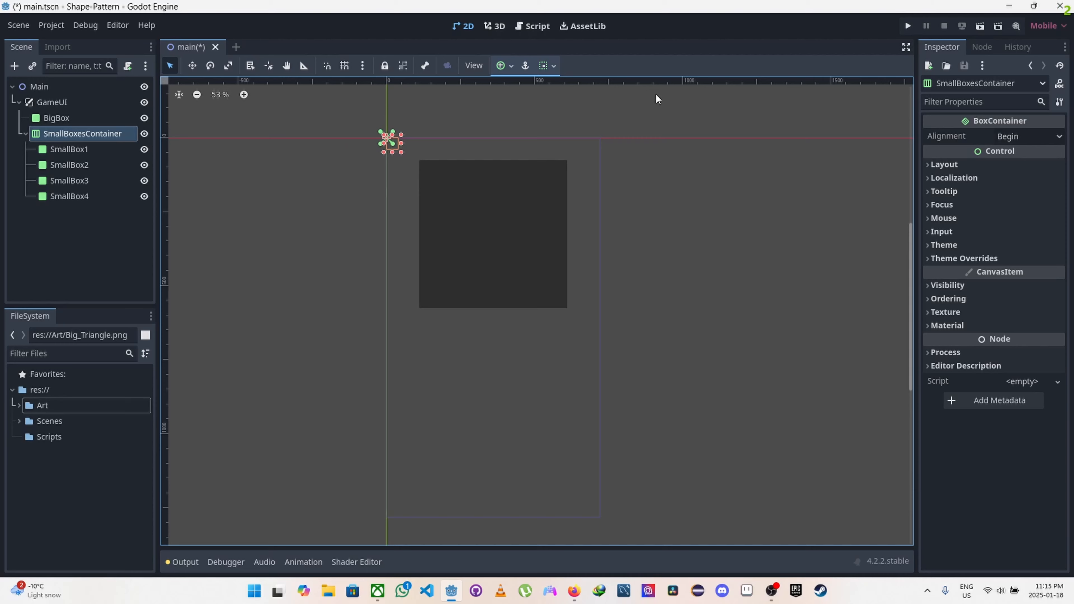
pyautogui.click(926, 165)
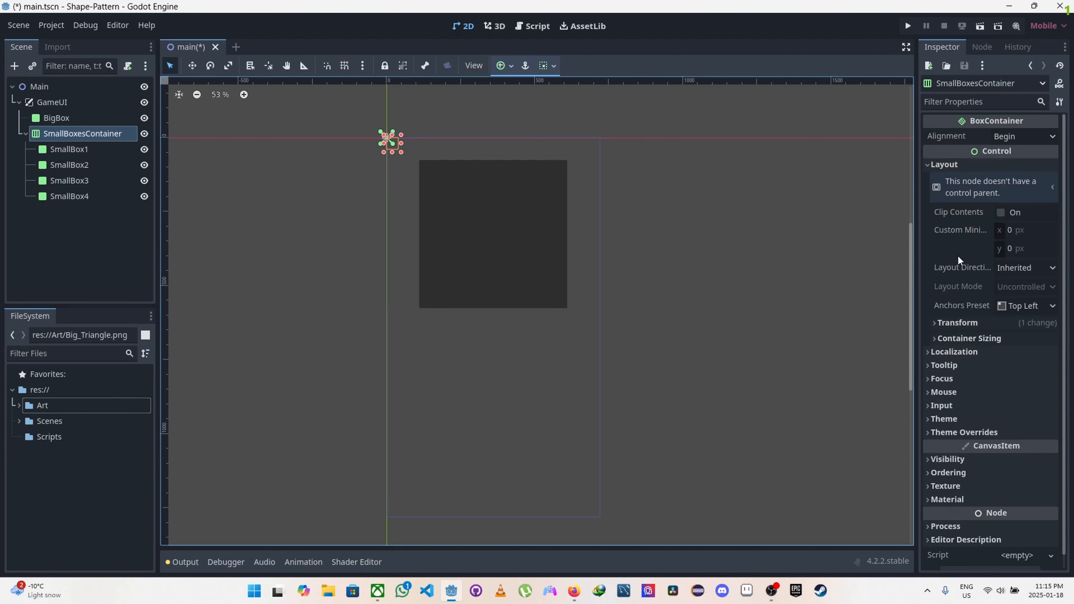
pyautogui.click(935, 326)
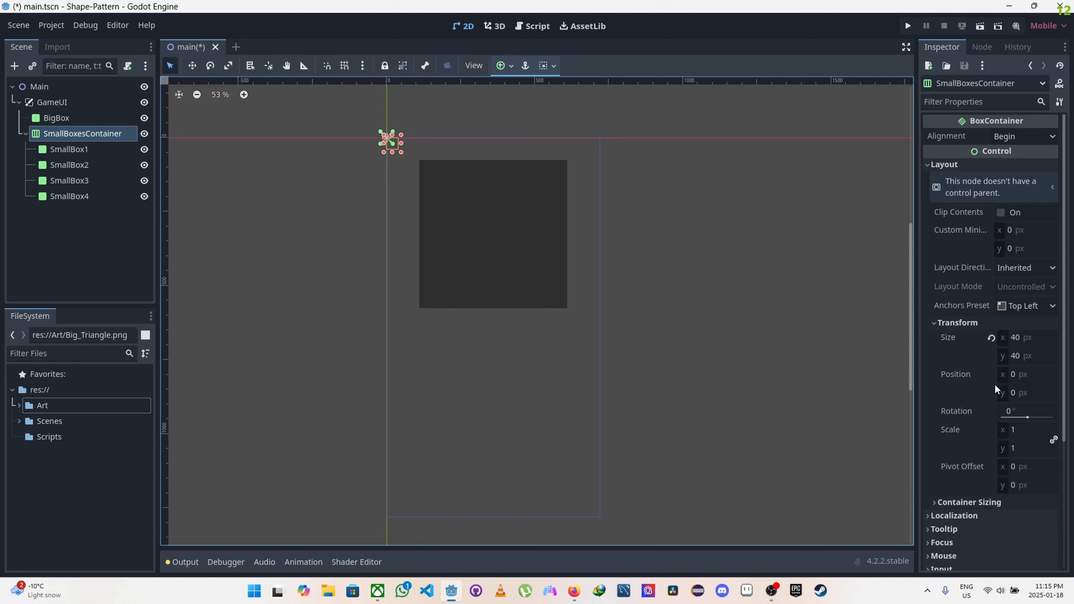
pyautogui.click(1017, 375)
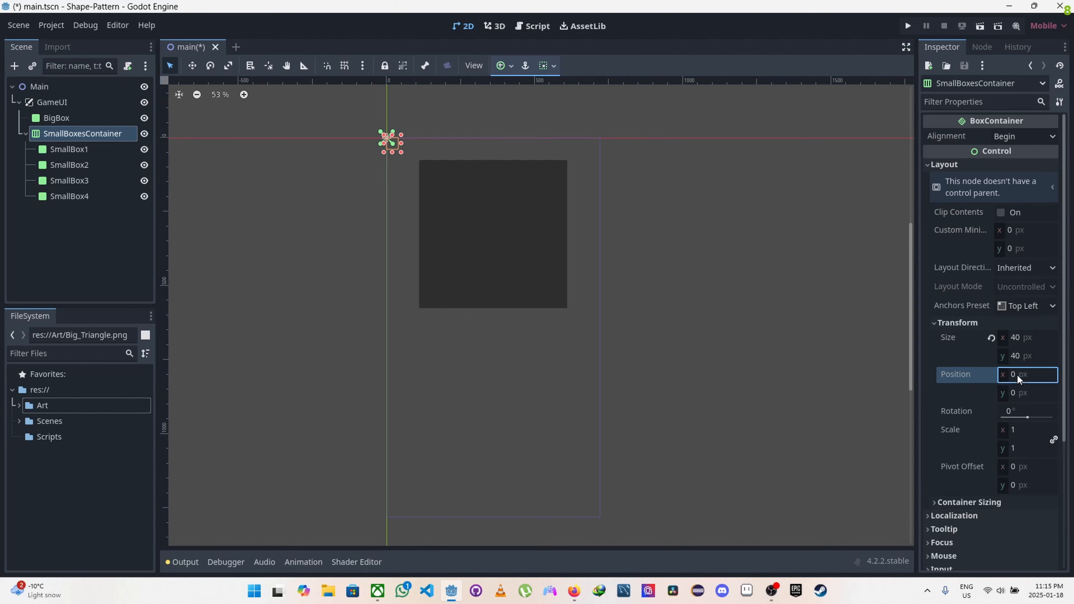
pyautogui.click(1016, 395)
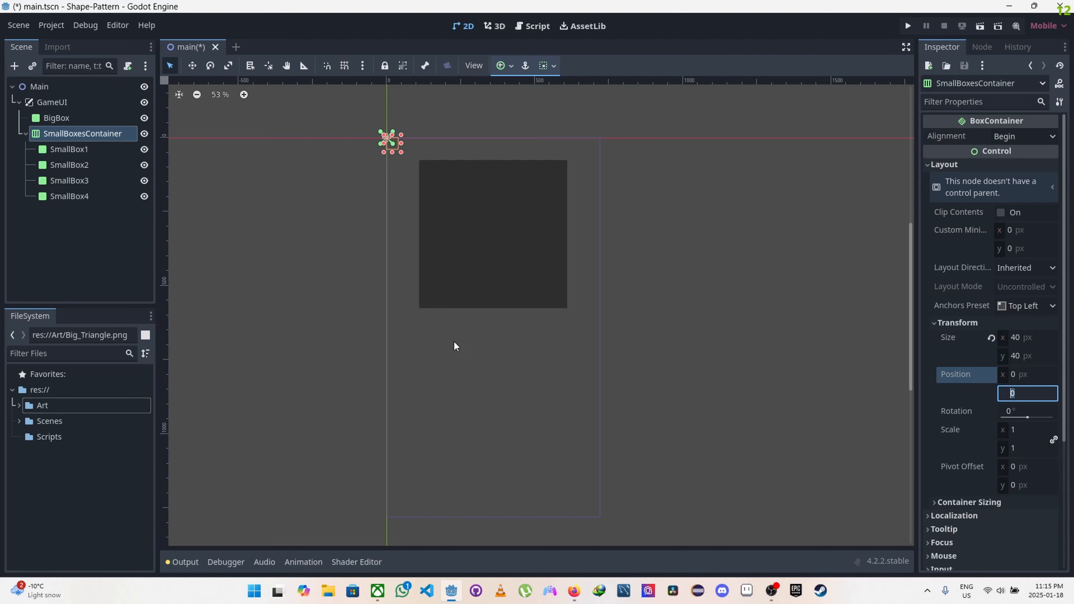
pyautogui.write('800')
pyautogui.press('Return')
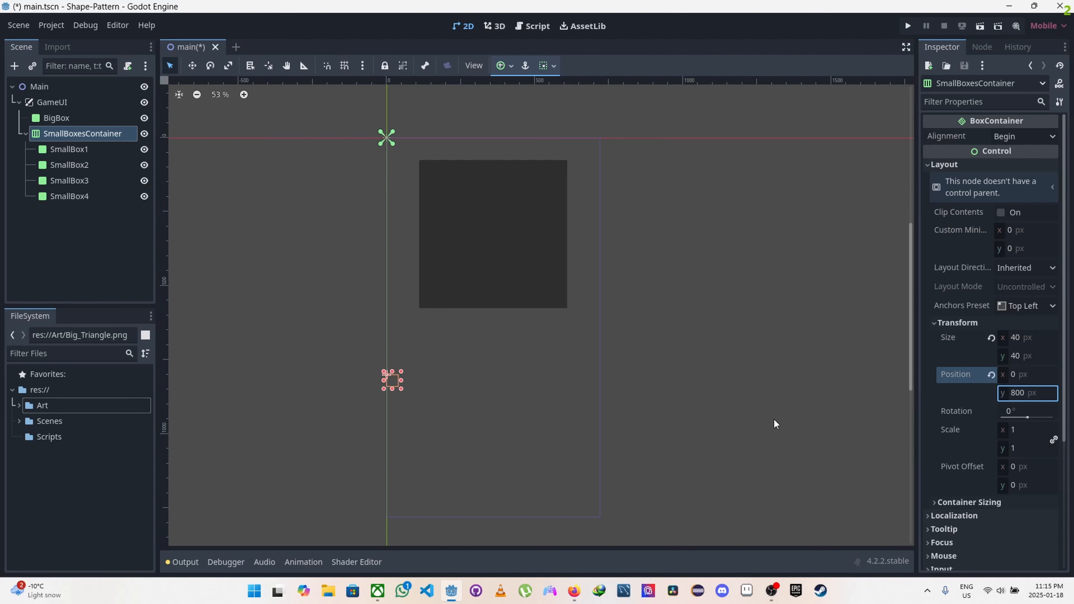
pyautogui.click(391, 378)
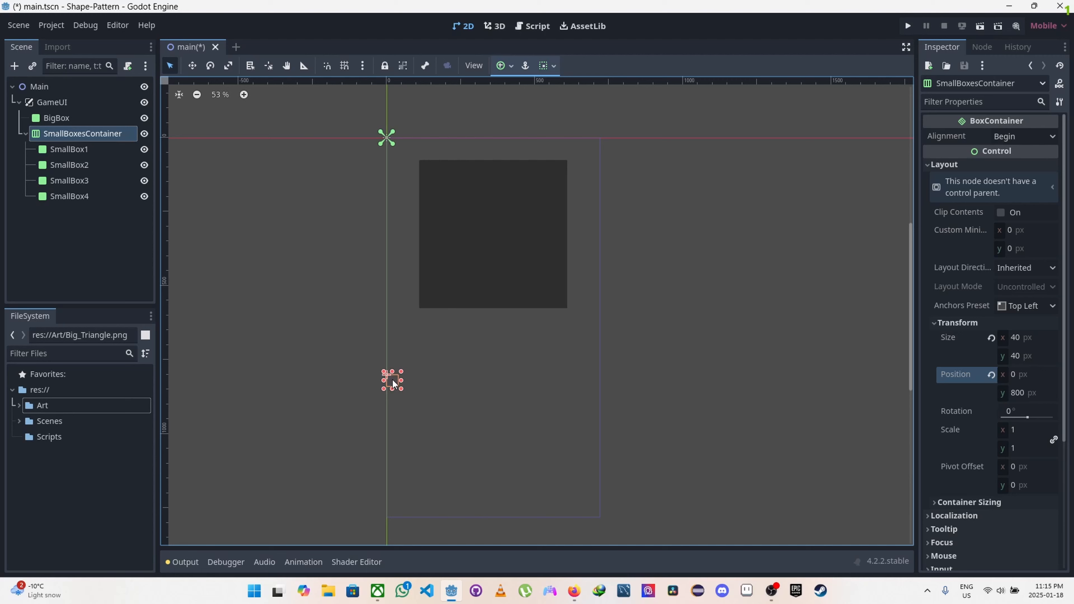
pyautogui.moveTo(393, 383); pyautogui.dragTo(410, 343)
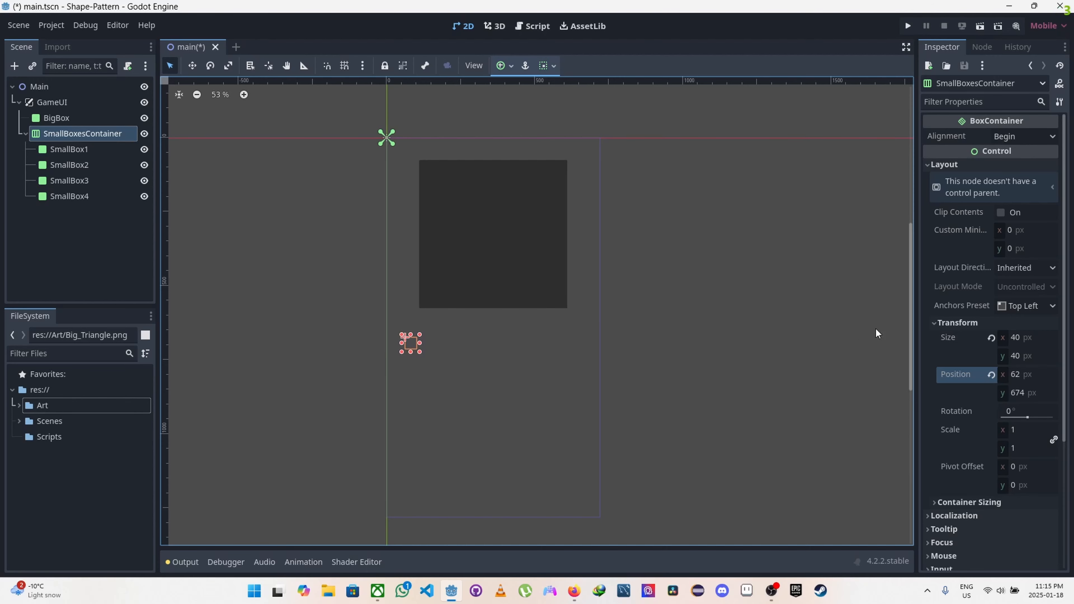
# Step: Enable horizontal Expand in the container sizing of SmallBoxesContainer
pyautogui.scroll(-2, 974, 413)
pyautogui.scroll(-4, 974, 413)
pyautogui.click(934, 322)
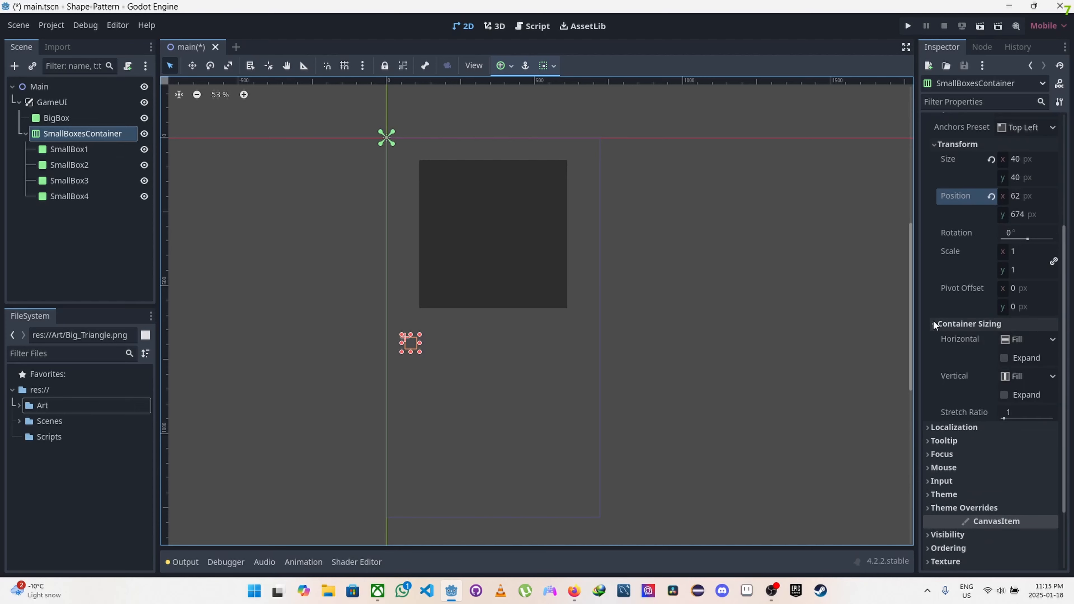
pyautogui.click(1003, 357)
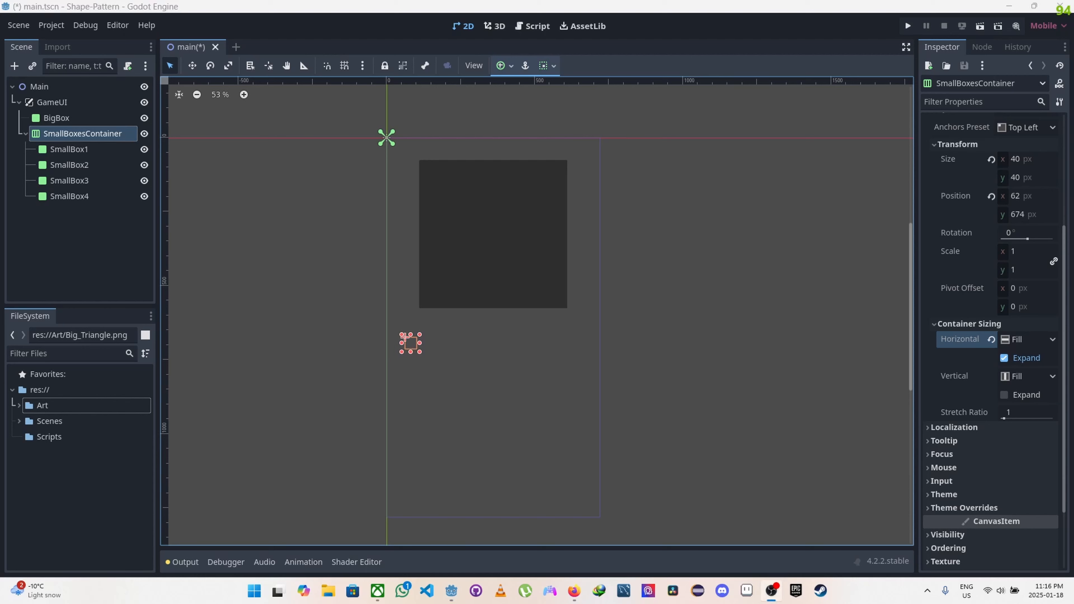
pyautogui.hotkey('alt', 'Tab')
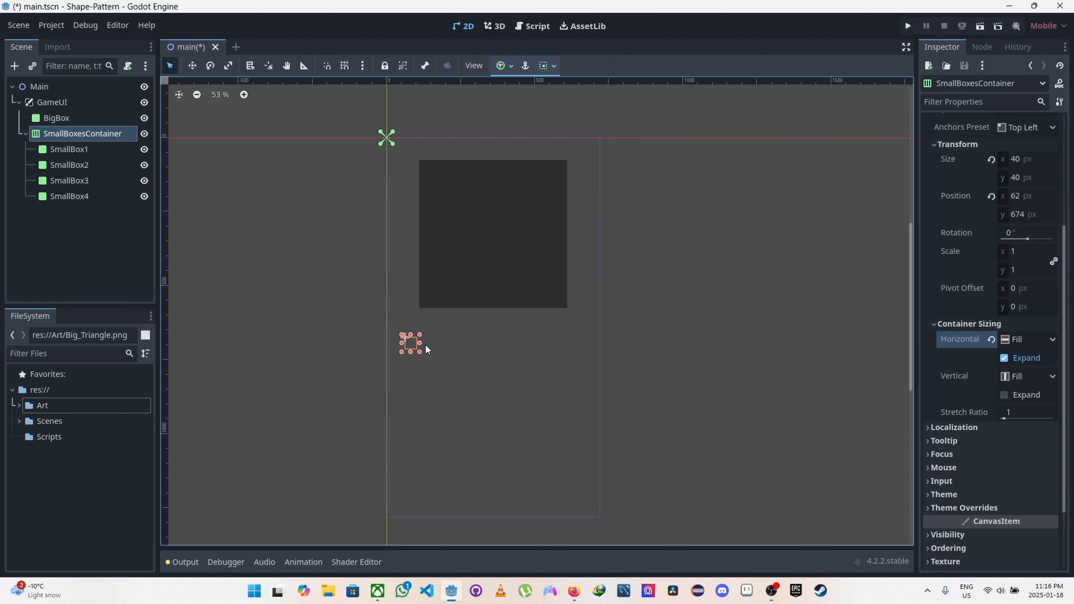
# Step: For SmallBox1 through SmallBox4 together, enable horizontal Expand and disable horizontal Fill in their container sizing
pyautogui.click(68, 213)
pyautogui.click(71, 150)
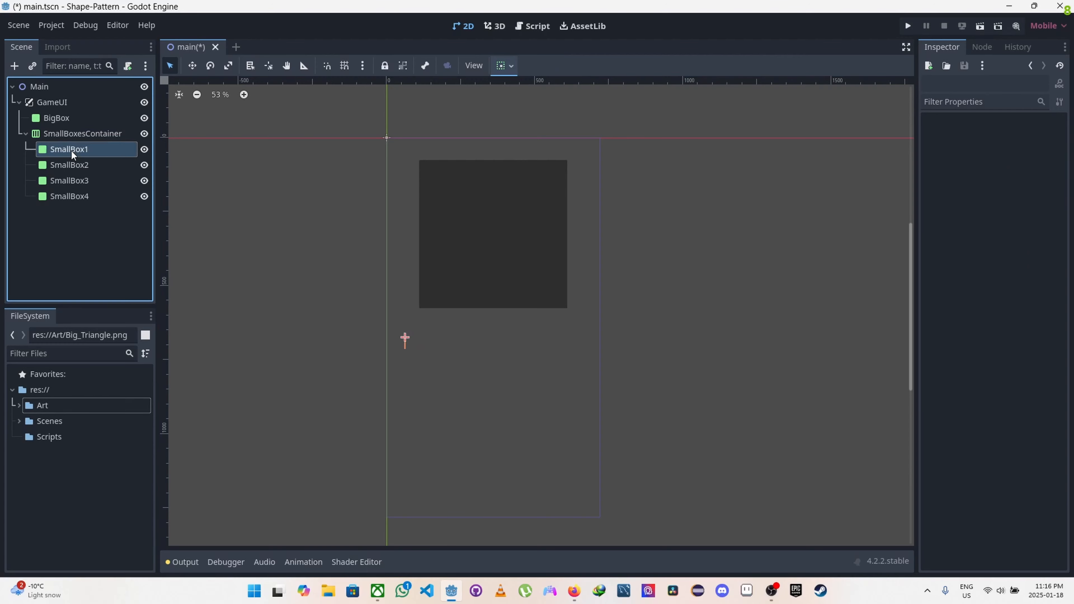
pyautogui.keyDown('shift'); pyautogui.click(70, 165); pyautogui.keyUp('shift')
pyautogui.keyDown('shift'); pyautogui.click(73, 180); pyautogui.keyUp('shift')
pyautogui.keyDown('shift'); pyautogui.click(75, 196); pyautogui.keyUp('shift')
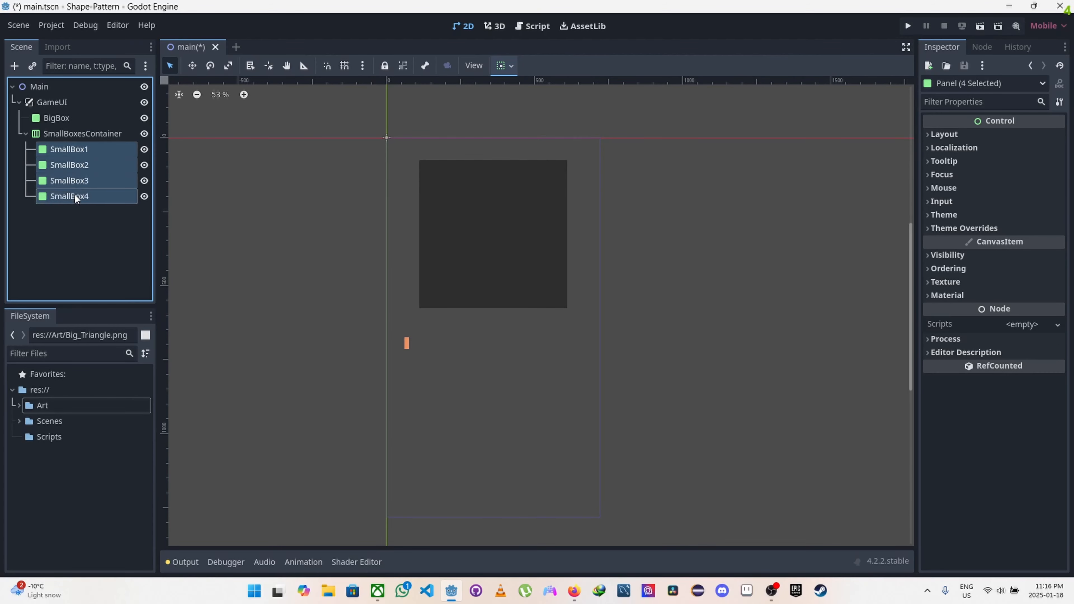
pyautogui.click(929, 135)
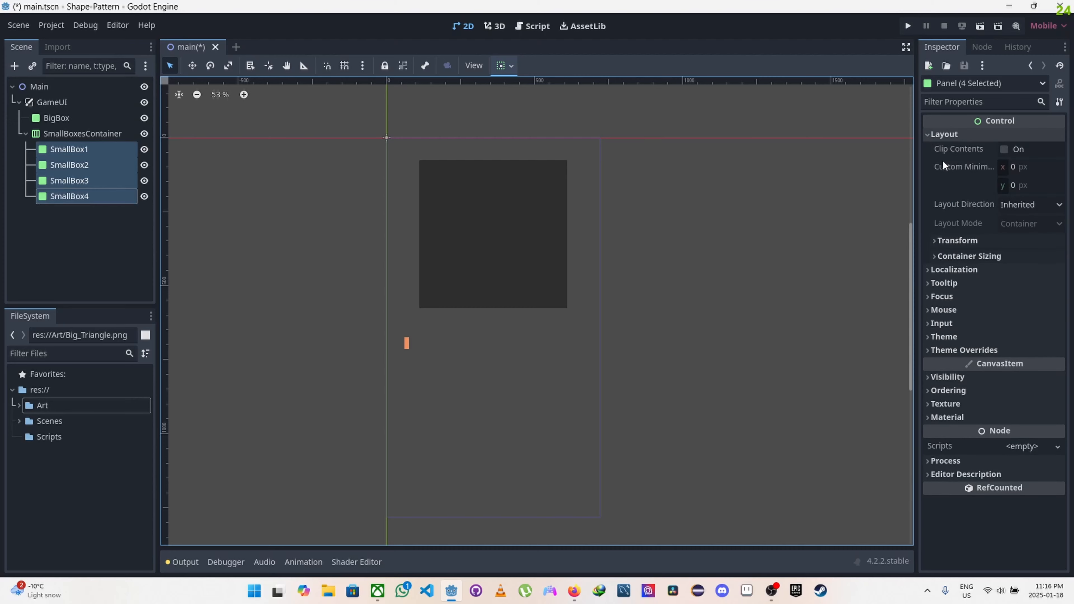
pyautogui.click(933, 256)
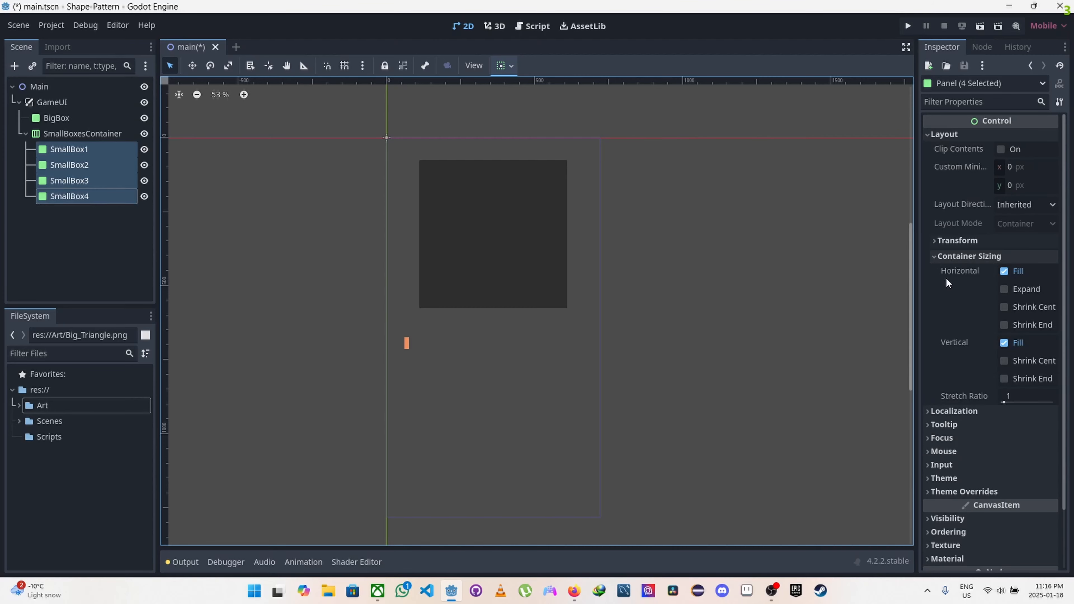
pyautogui.click(1003, 289)
pyautogui.click(1003, 271)
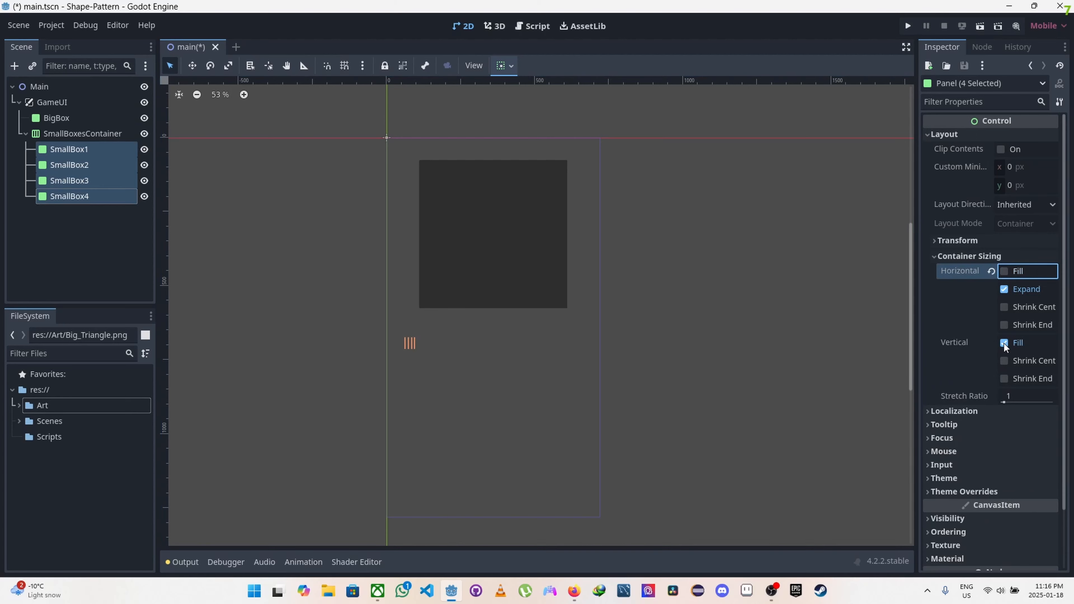
# Step: Set the custom minimum size of the four selected small boxes to 150 × 150 px
pyautogui.click(935, 255)
pyautogui.click(1010, 169)
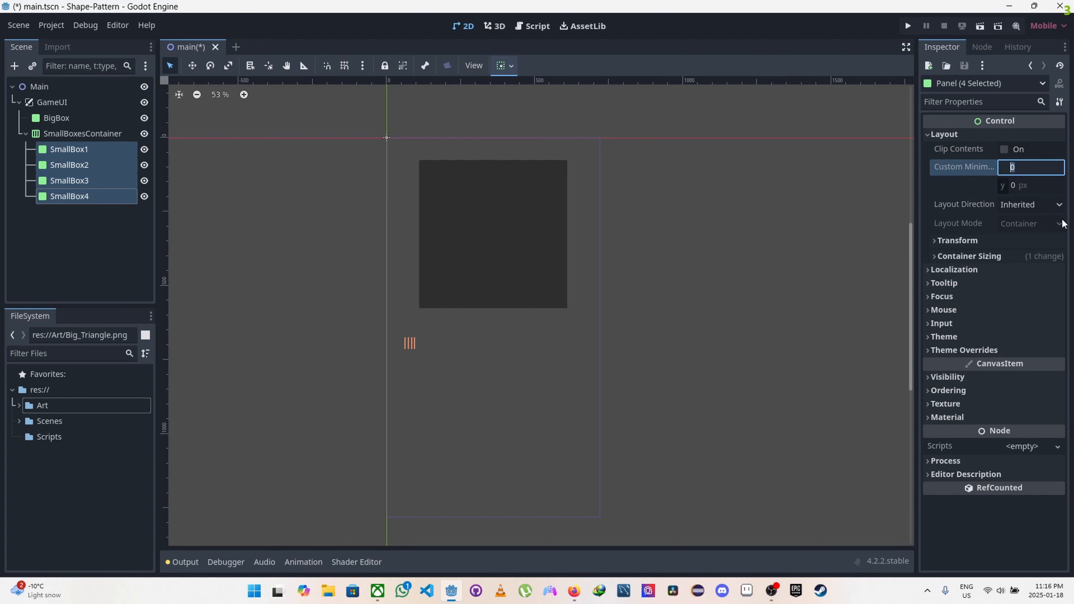
pyautogui.write('150')
pyautogui.click(1013, 185)
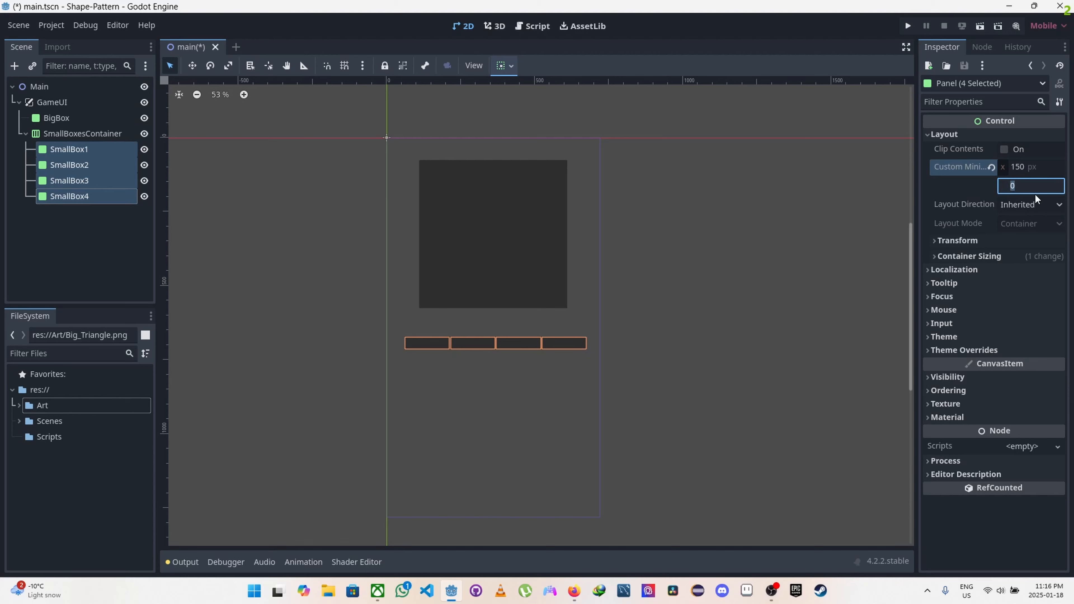
pyautogui.write('15')
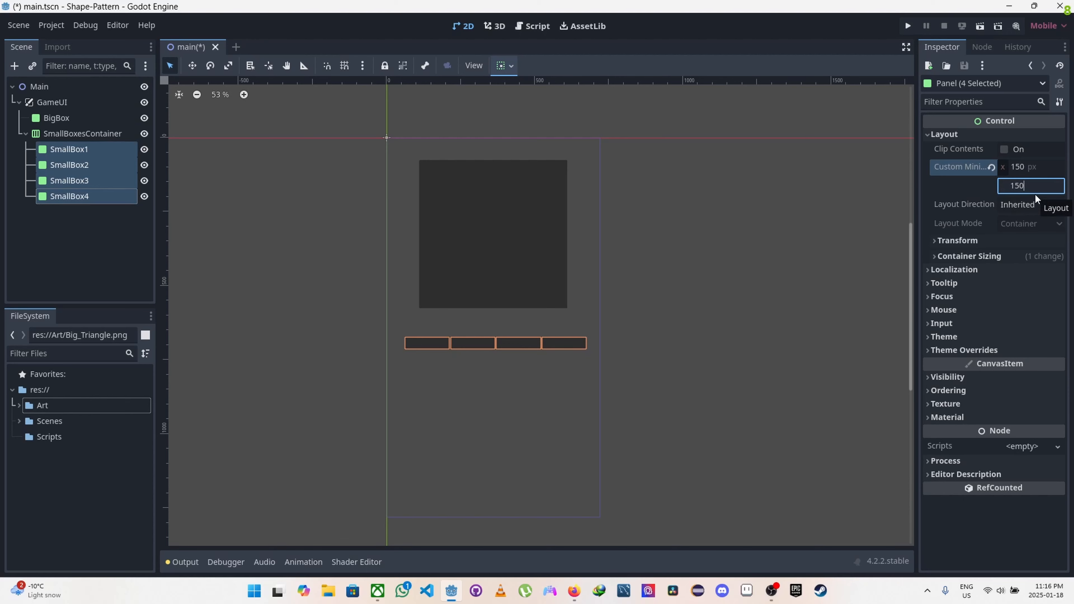
pyautogui.press('Return')
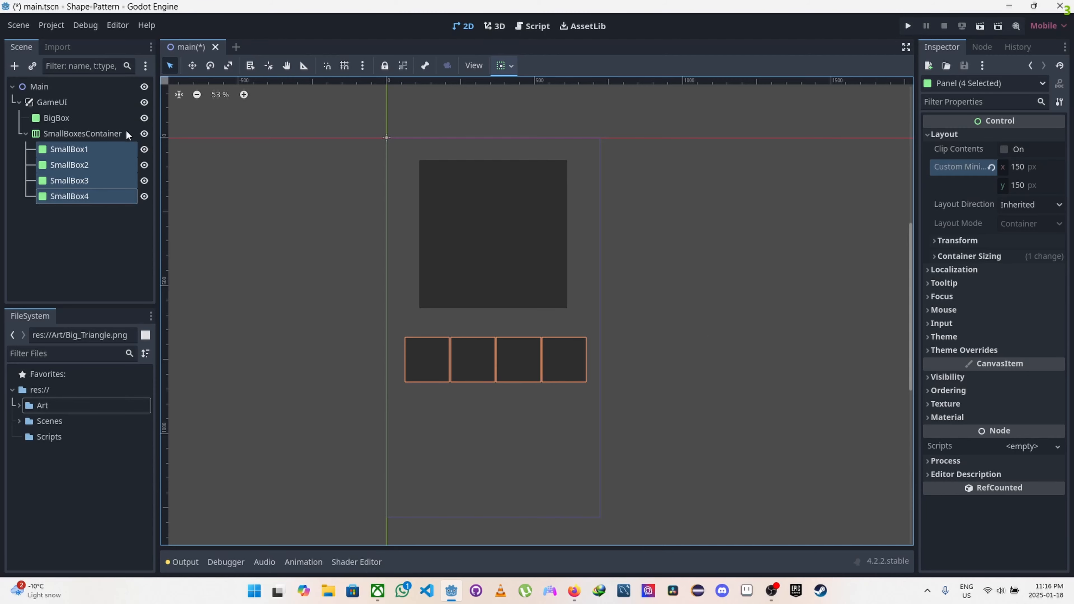
# Step: Deselect the small boxes and run the project to check the layout of the big and small boxes
pyautogui.click(86, 239)
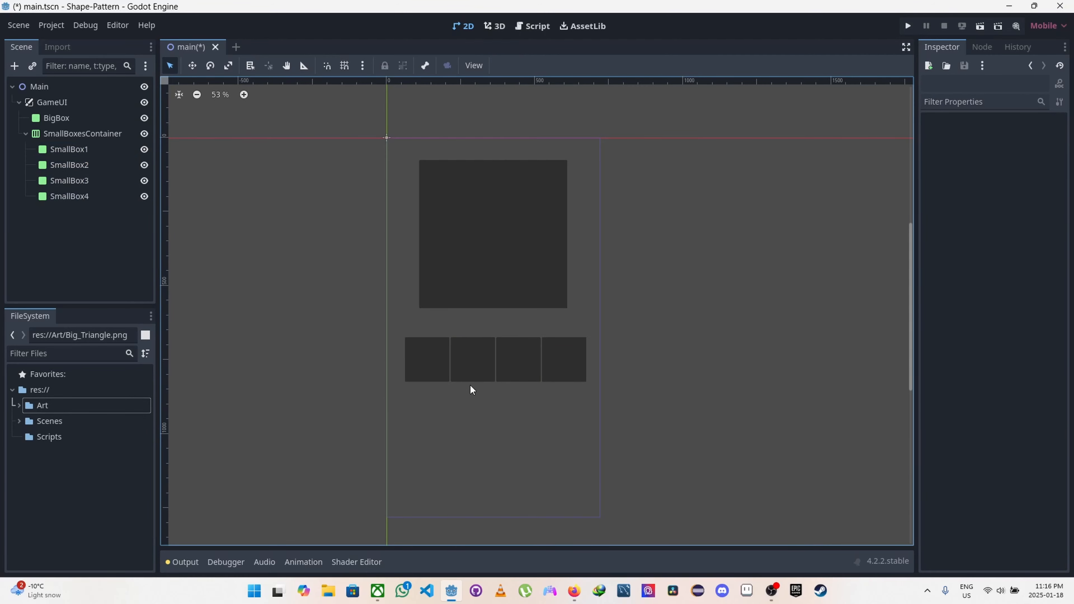
pyautogui.click(908, 25)
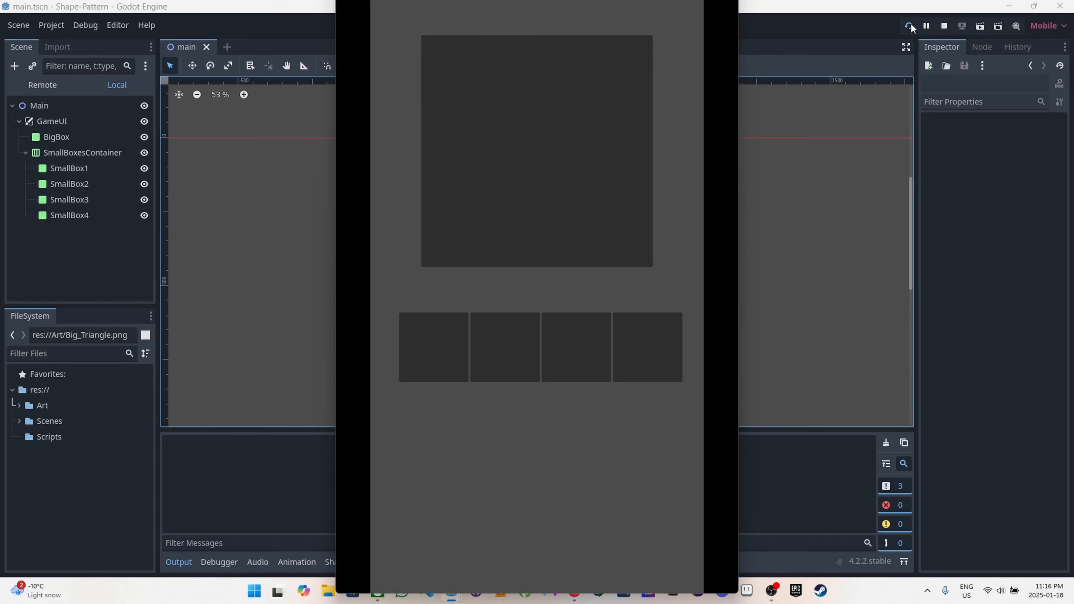